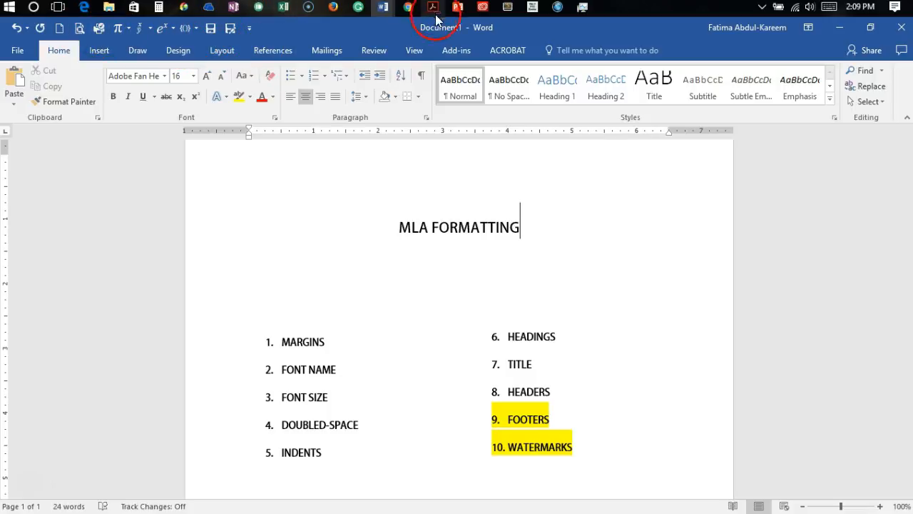
# Step: Review the SET-UP, TYPING and INSERT checklist table in Document2, and create a new blank document
pyautogui.moveTo(384, 8)
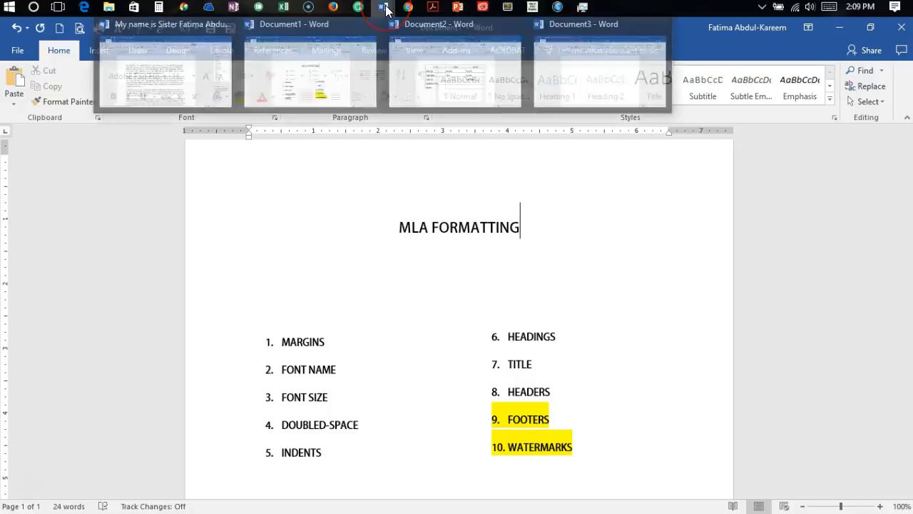
pyautogui.click(414, 71)
pyautogui.click(459, 493)
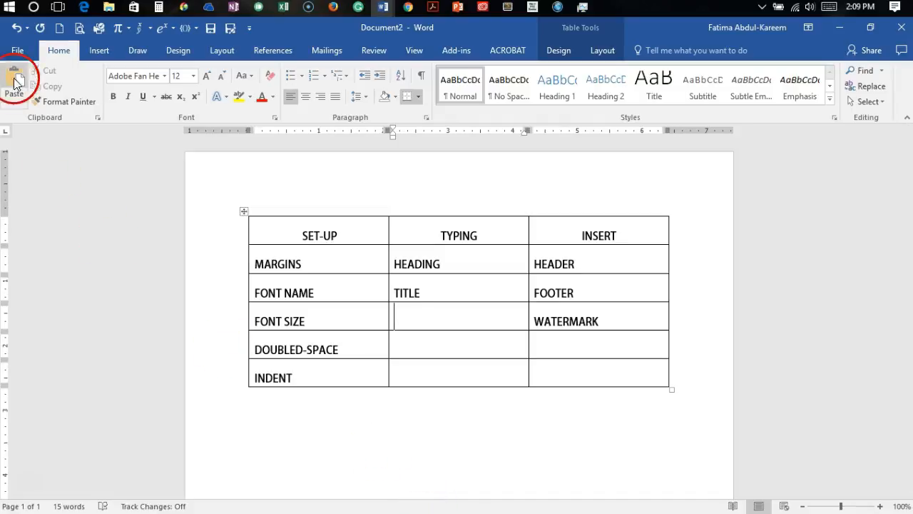
pyautogui.click(60, 28)
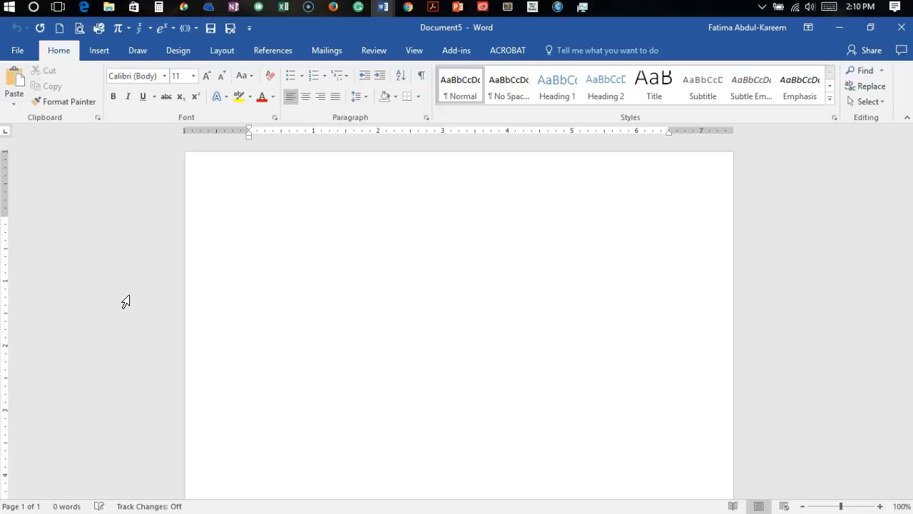
# Step: Set the blank document's margins to 1" on all sides using the Last Custom Setting preset
pyautogui.click(175, 196)
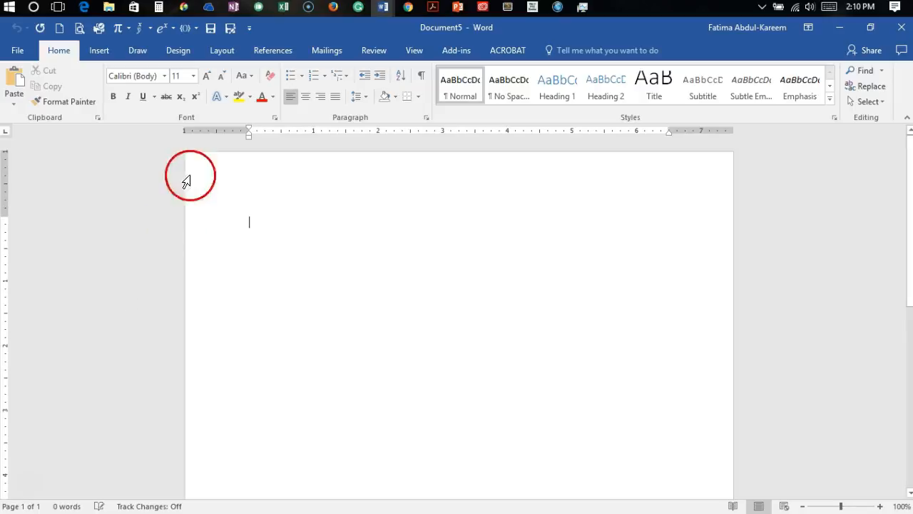
pyautogui.click(222, 51)
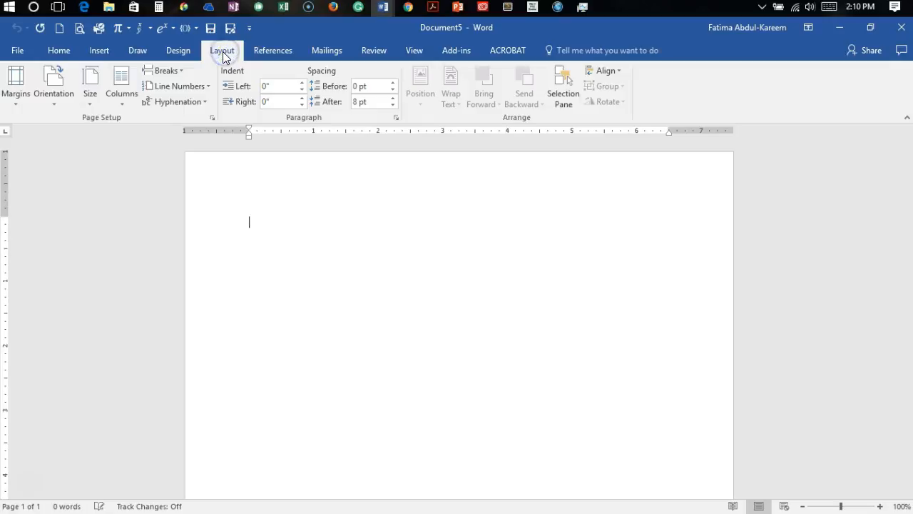
pyautogui.click(15, 107)
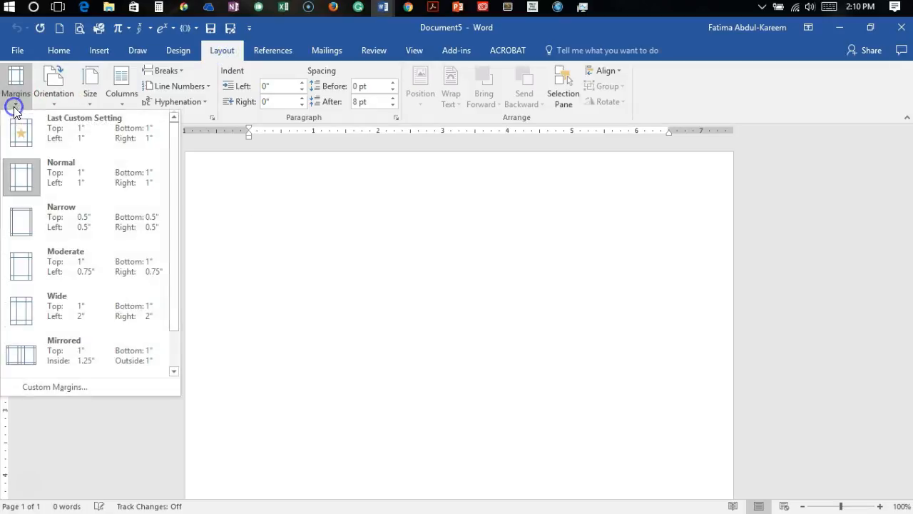
pyautogui.click(61, 133)
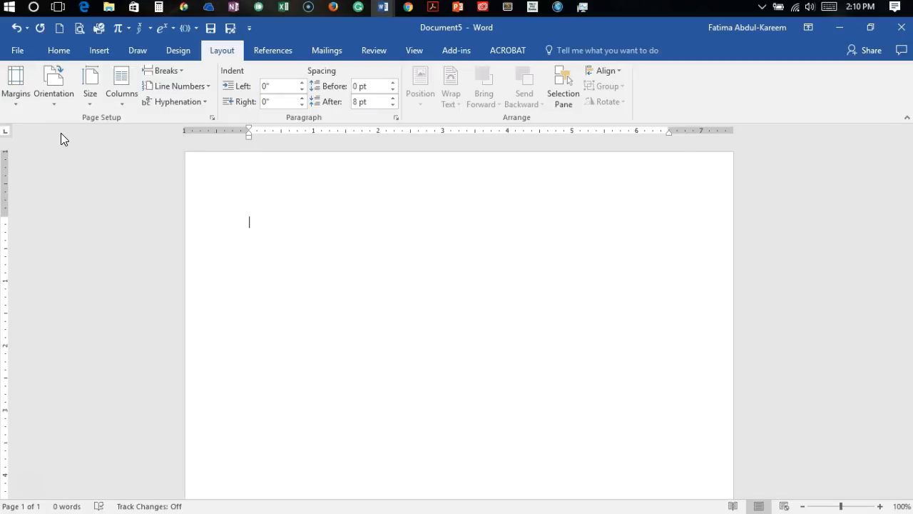
# Step: Set the blank document's font to Times New Roman at size 12
pyautogui.click(386, 12)
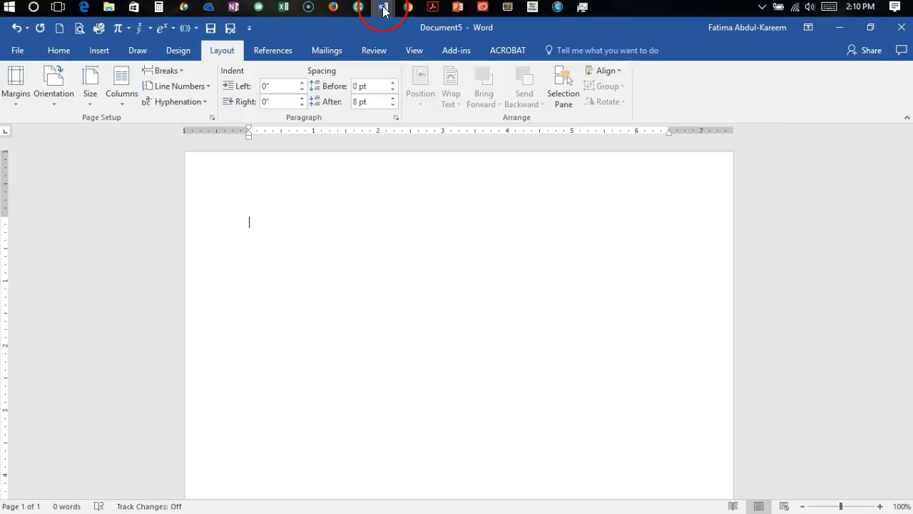
pyautogui.click(360, 84)
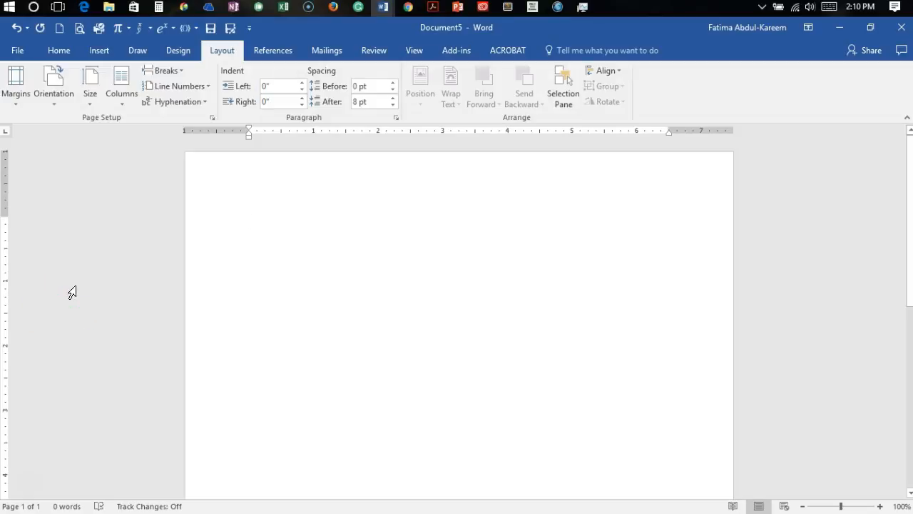
pyautogui.click(59, 51)
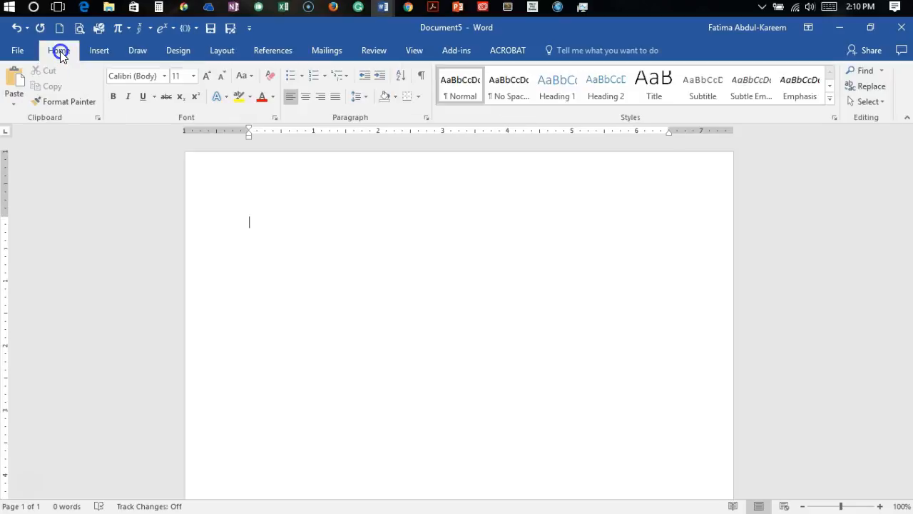
pyautogui.click(163, 76)
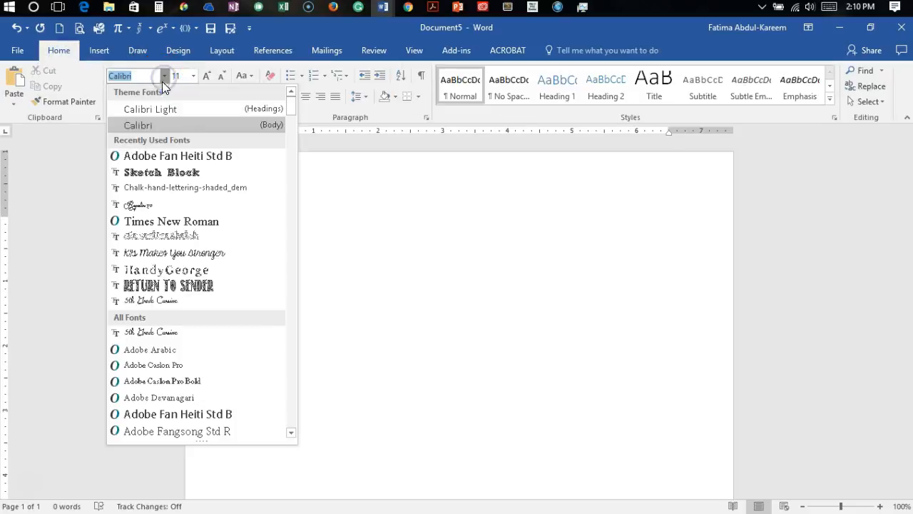
pyautogui.click(189, 228)
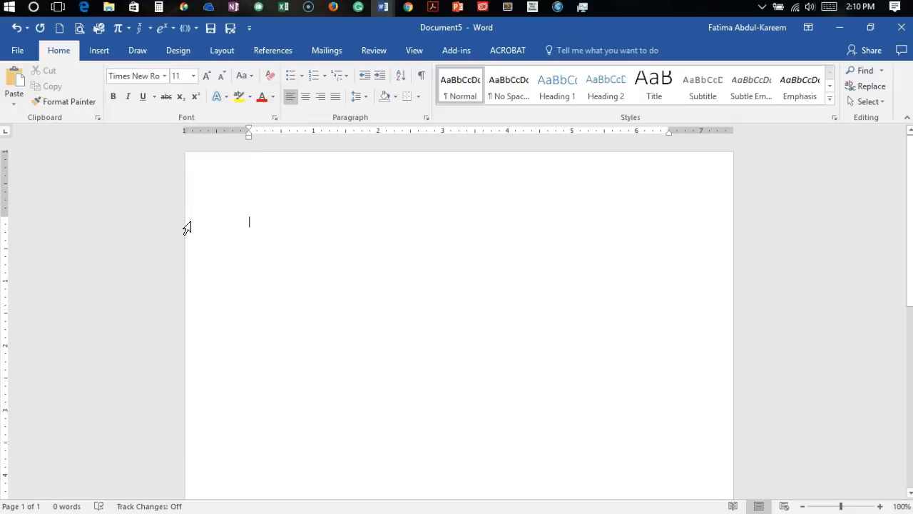
pyautogui.click(209, 76)
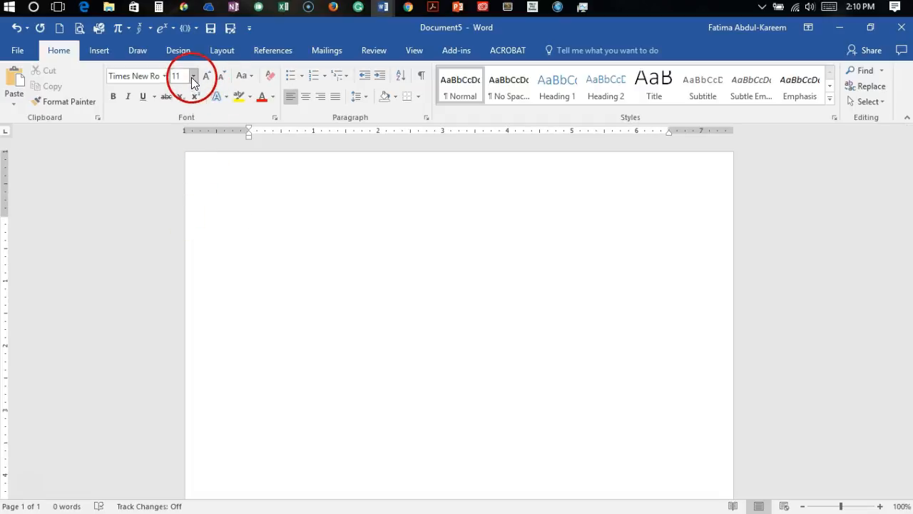
pyautogui.click(193, 76)
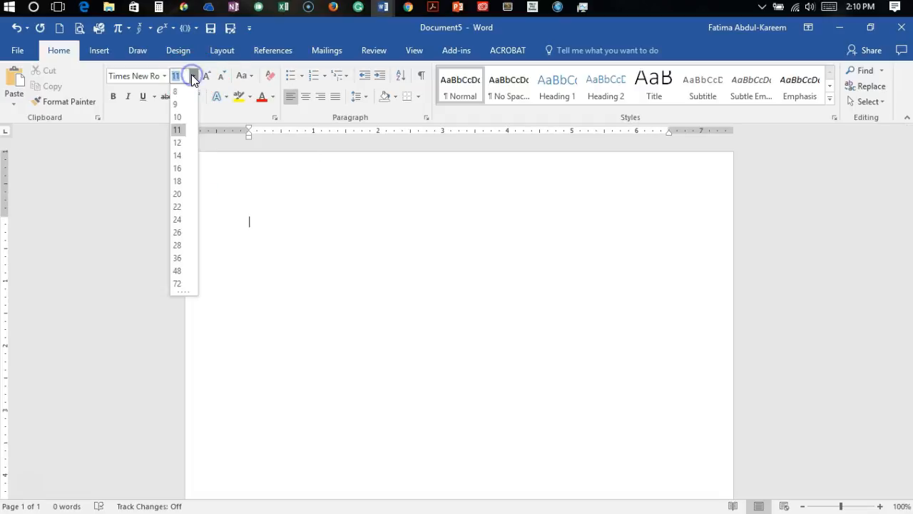
pyautogui.click(179, 144)
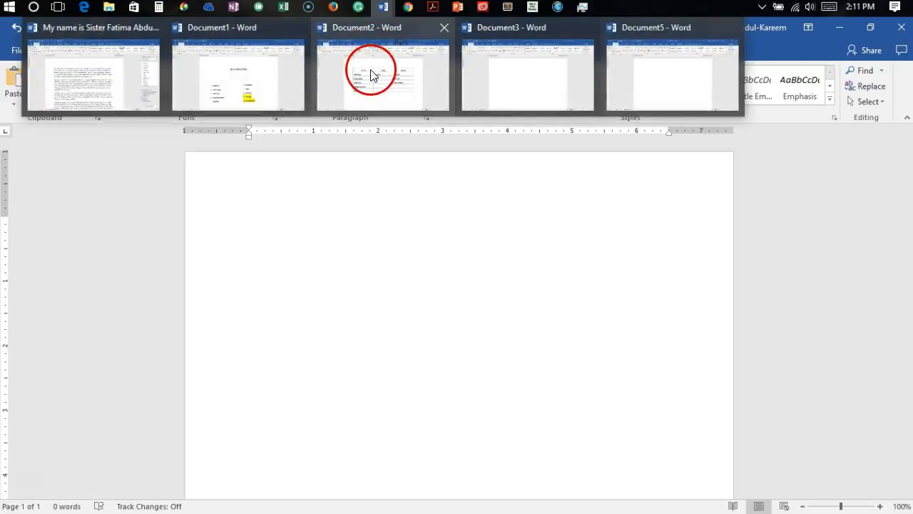
# Step: Set the blank document's line spacing to 2.0
pyautogui.moveTo(369, 76)
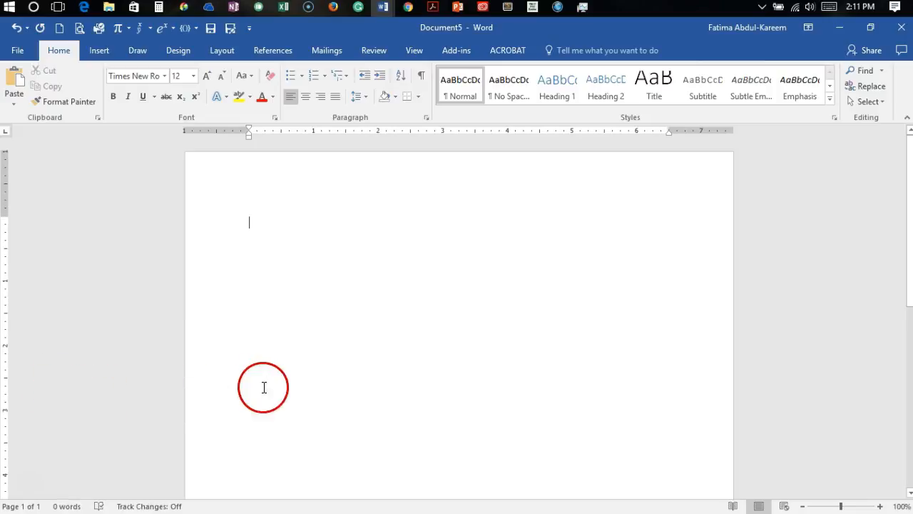
pyautogui.click(365, 98)
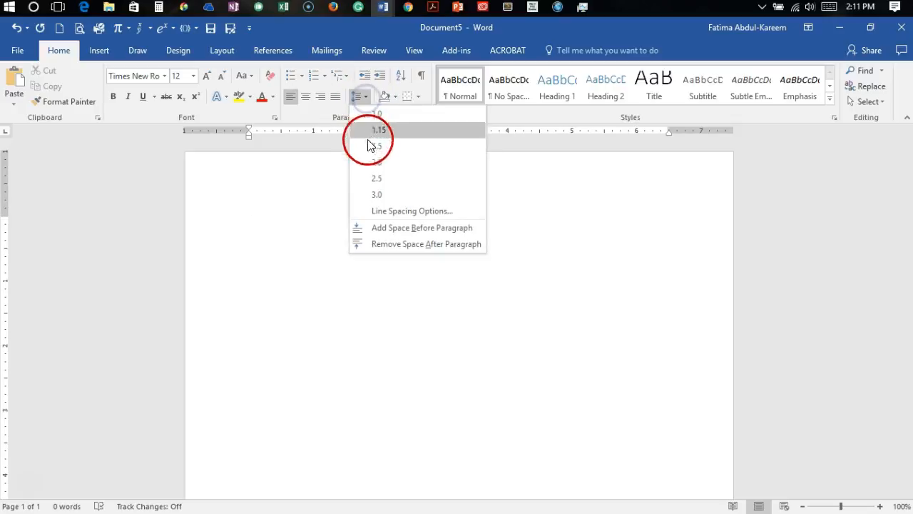
pyautogui.click(375, 161)
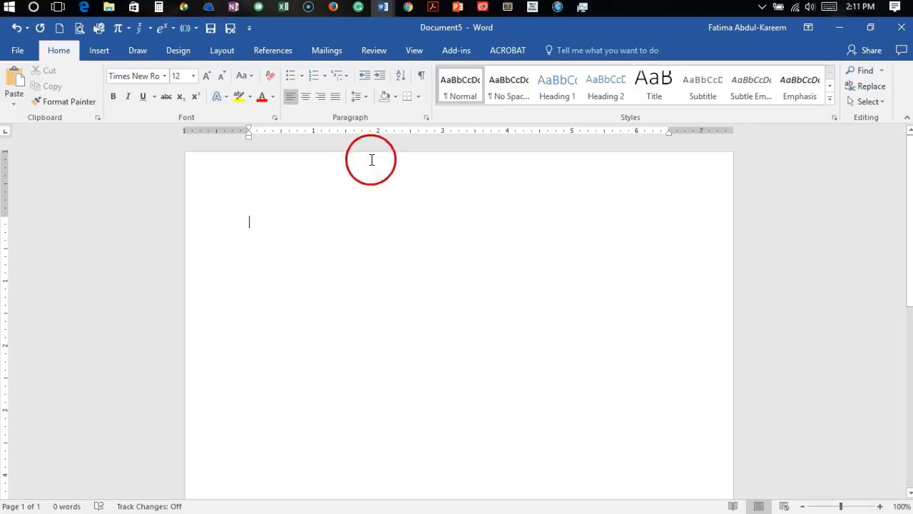
# Step: Check the checklist in Document2, and apply a special first-line indent of 0.5" to the blank document's paragraph
pyautogui.moveTo(384, 9)
pyautogui.click(381, 85)
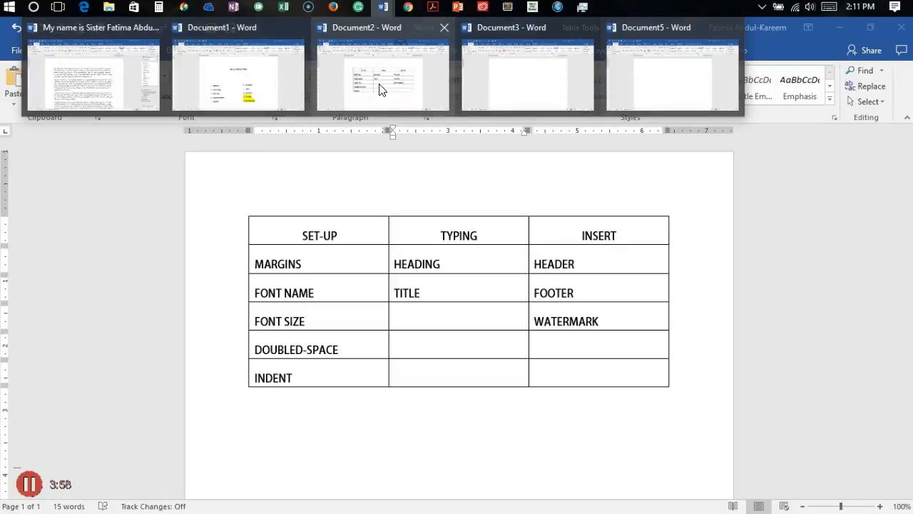
pyautogui.click(380, 88)
pyautogui.click(310, 288)
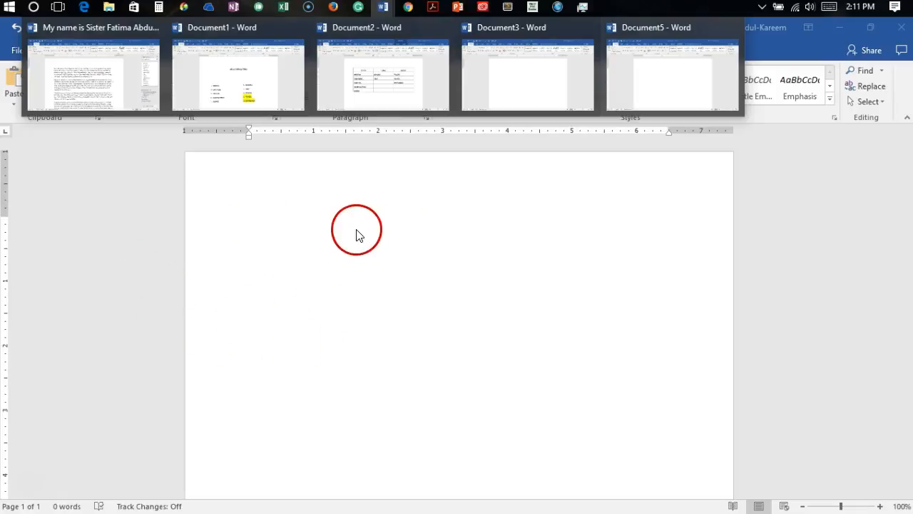
pyautogui.click(92, 204)
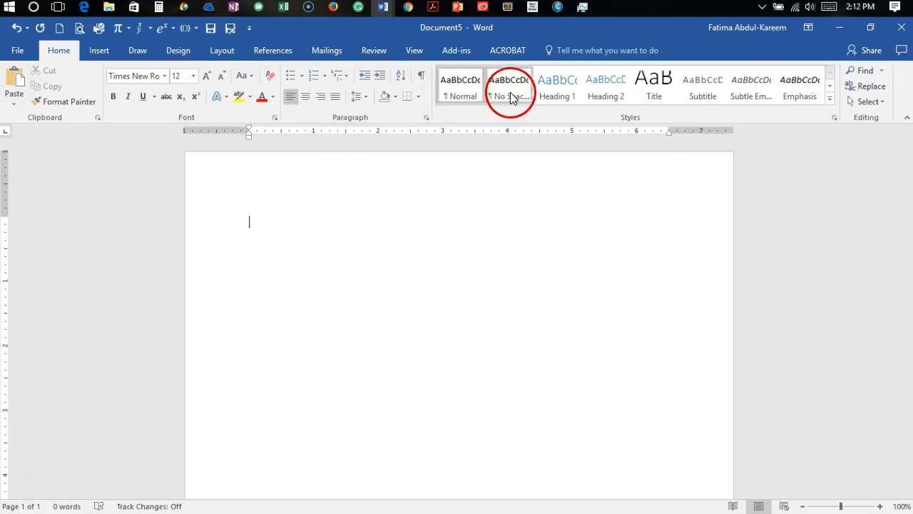
pyautogui.click(426, 117)
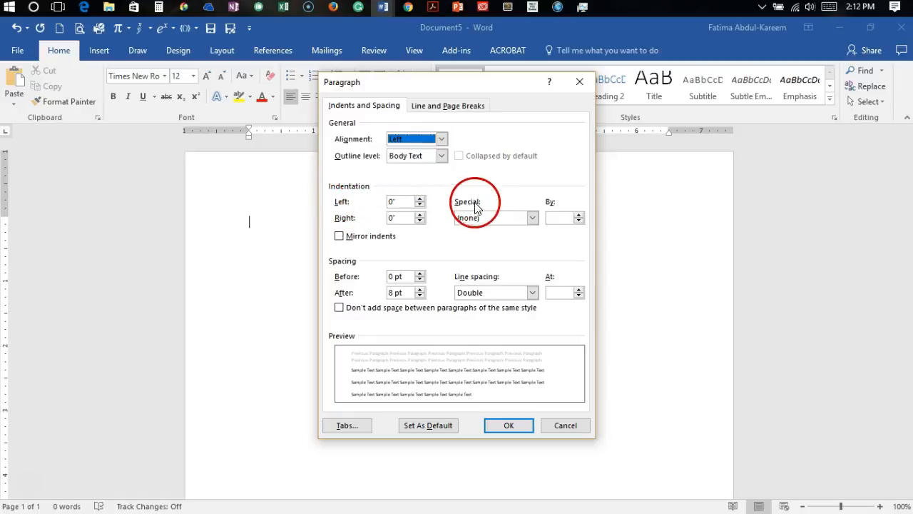
pyautogui.click(531, 218)
pyautogui.click(493, 238)
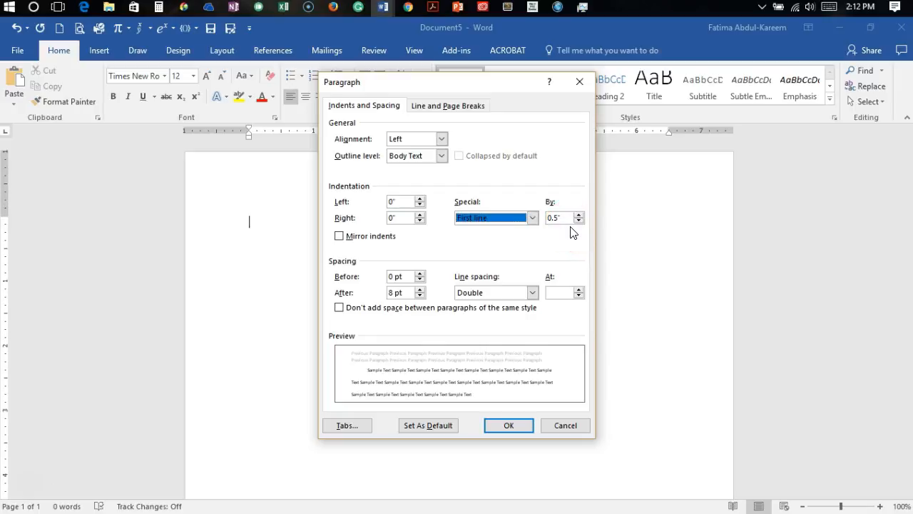
pyautogui.click(506, 425)
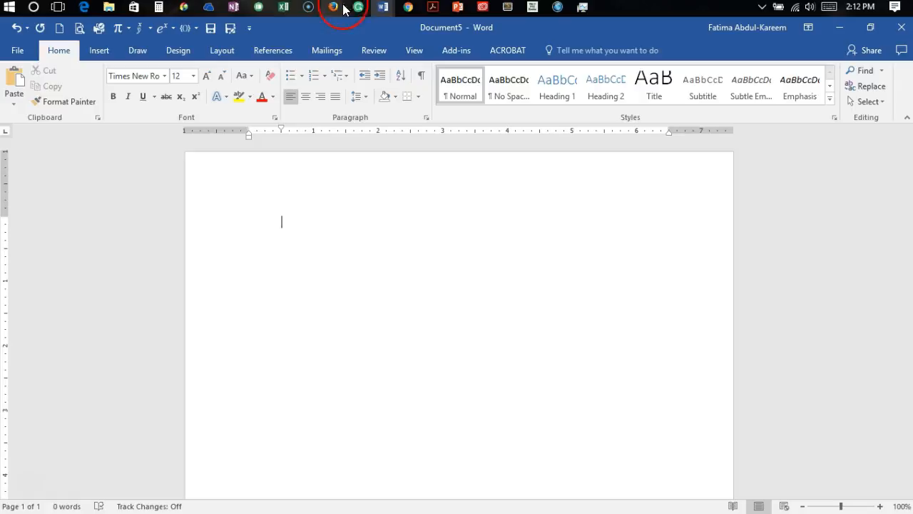
# Step: Remove the first-line indent from the opening line and enter the student's full name there as the start of the heading
pyautogui.moveTo(387, 10)
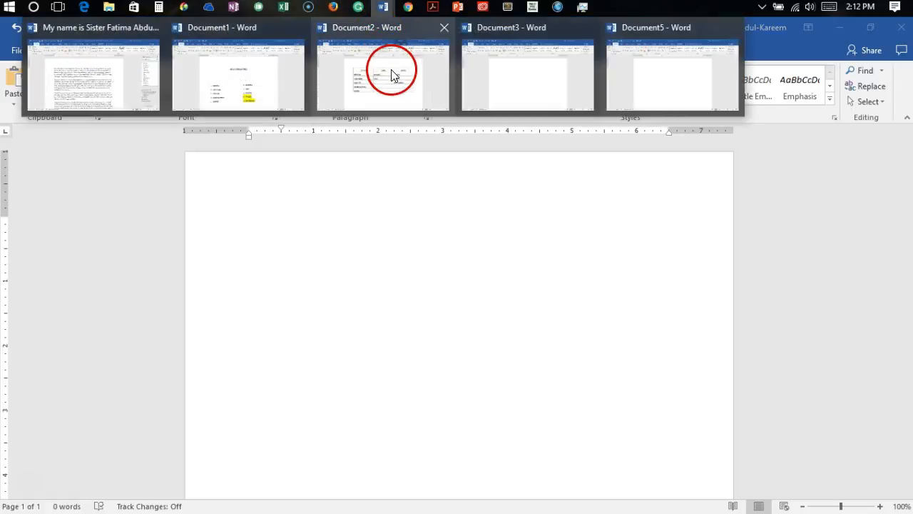
pyautogui.moveTo(393, 76)
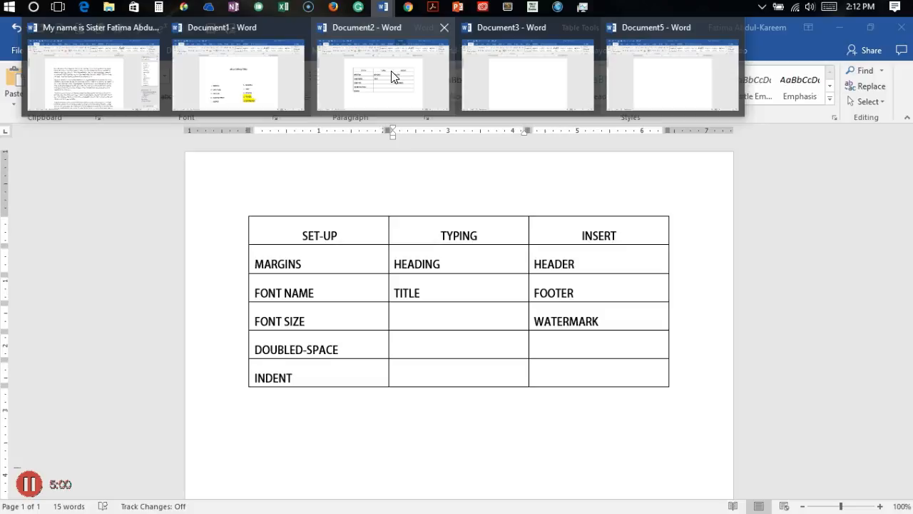
pyautogui.click(304, 246)
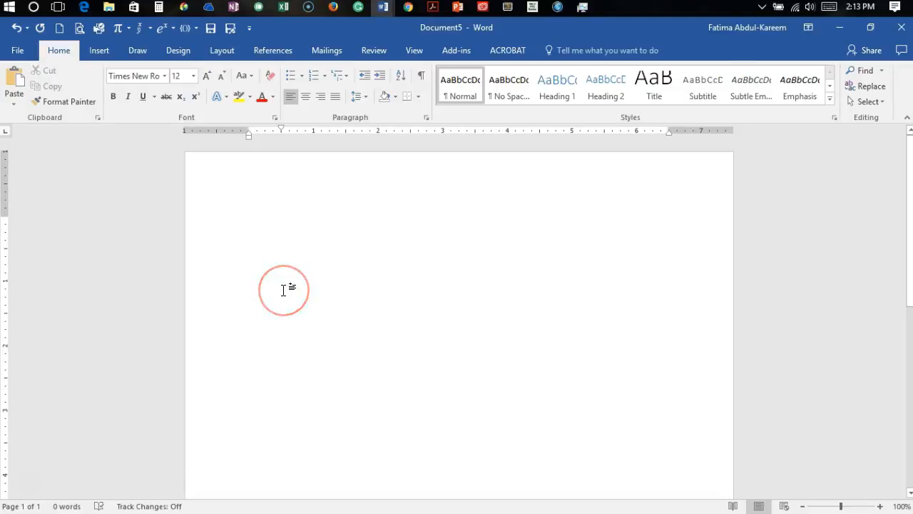
pyautogui.press('BackSpace')
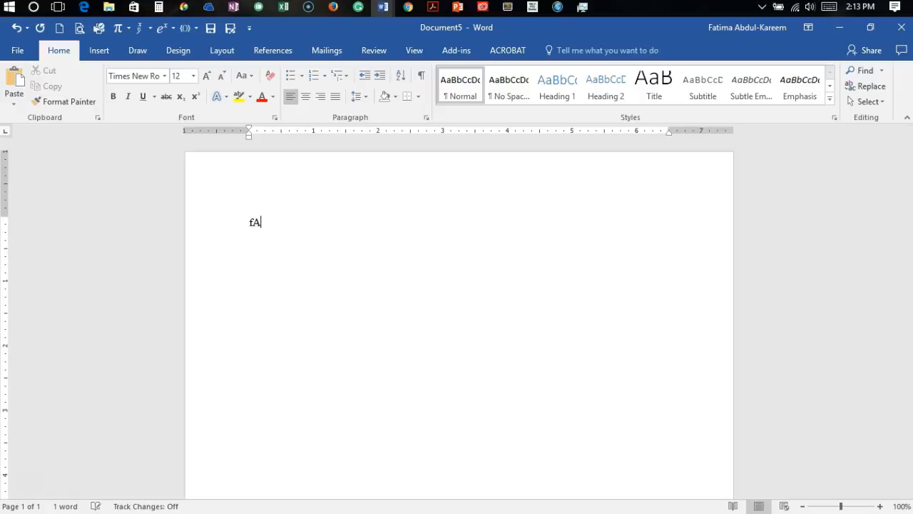
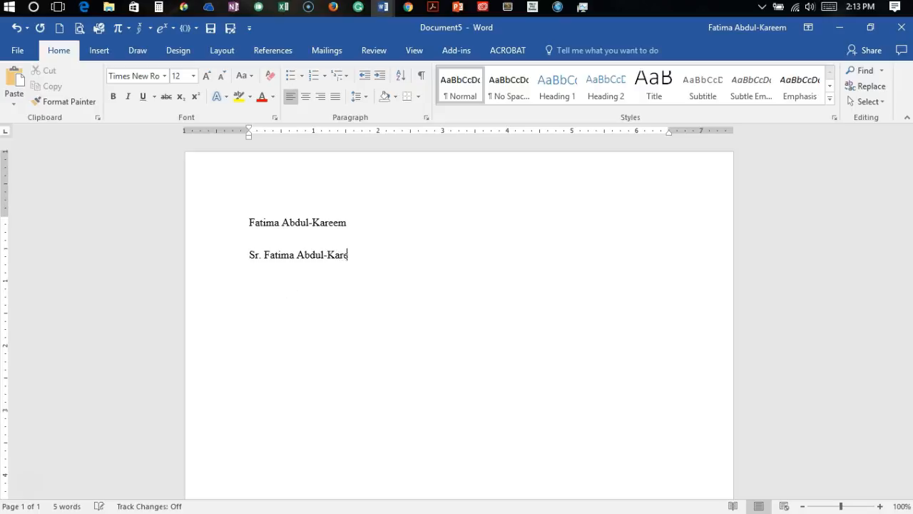
# Step: Add the course name "Computer and Technology Literacy" as the third line of the heading
pyautogui.press('Return')
pyautogui.write('Computer and')
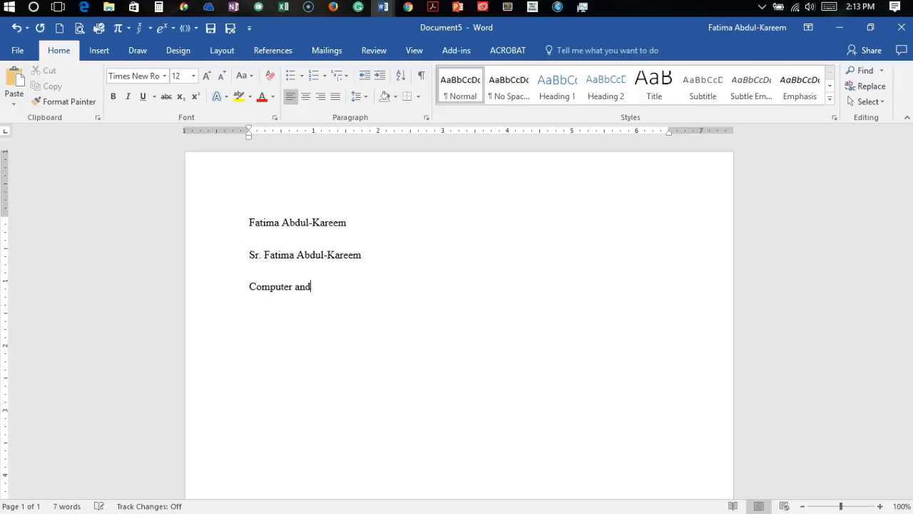
pyautogui.write(' Technology Lite')
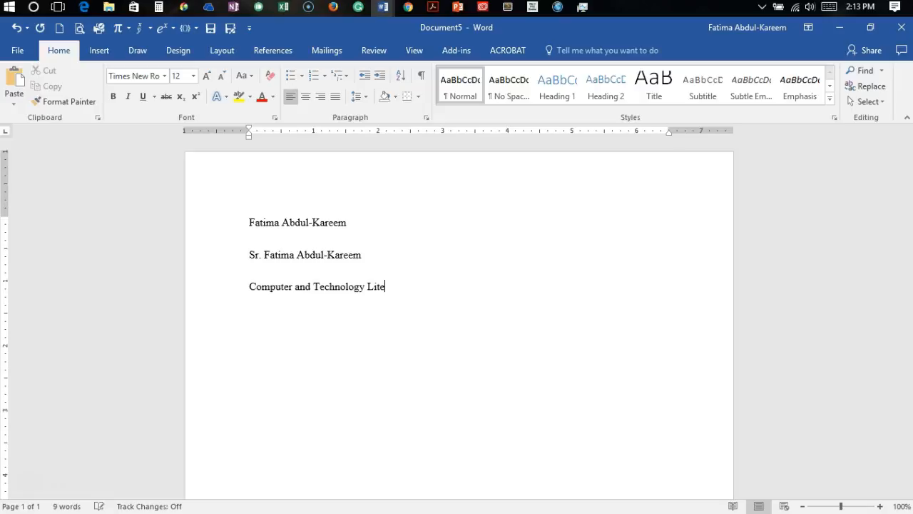
pyautogui.write('racy')
# Step: Enter the date "October 9, 2016" as the fourth line of the heading and start a new line below it
pyautogui.write('Octov')
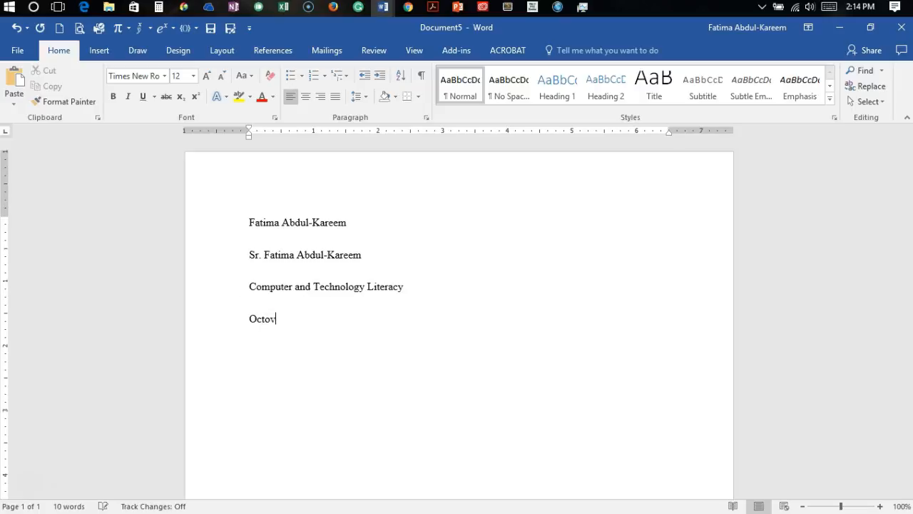
pyautogui.press('BackSpace')
pyautogui.write('ber ')
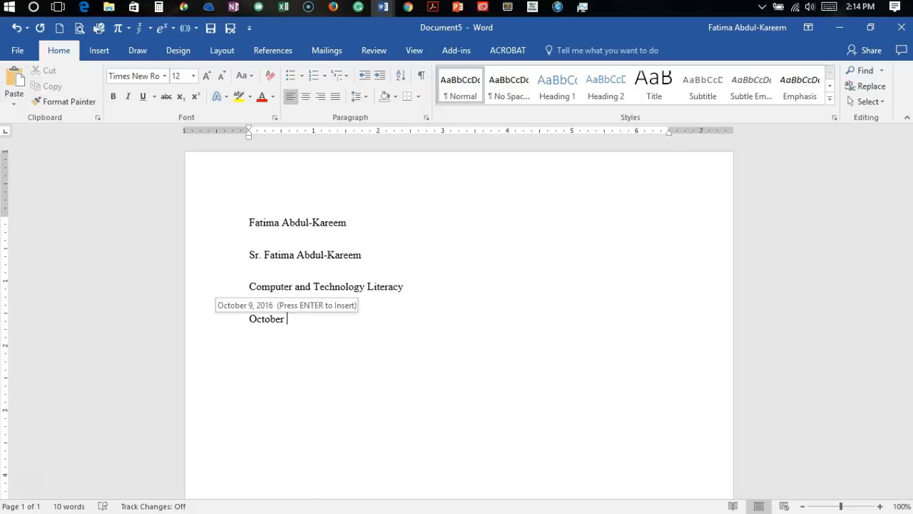
pyautogui.write('9, ')
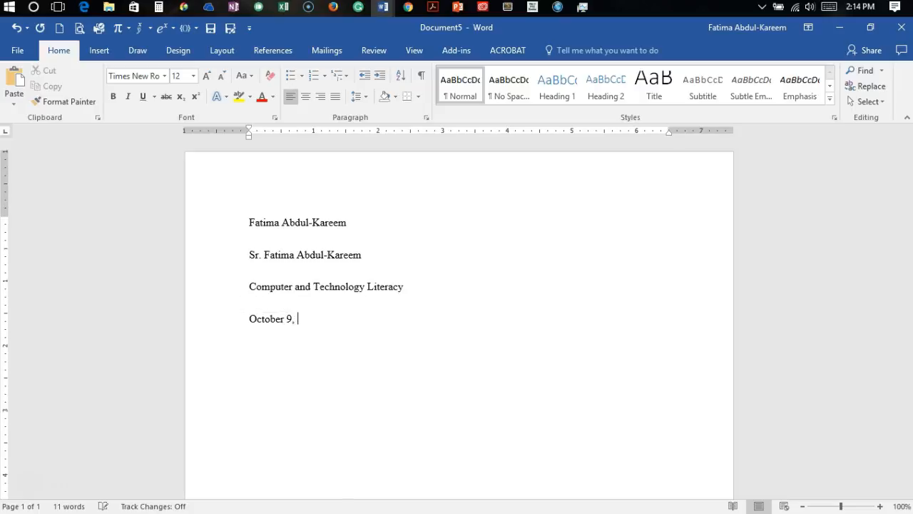
pyautogui.write('2016')
pyautogui.press('Return')
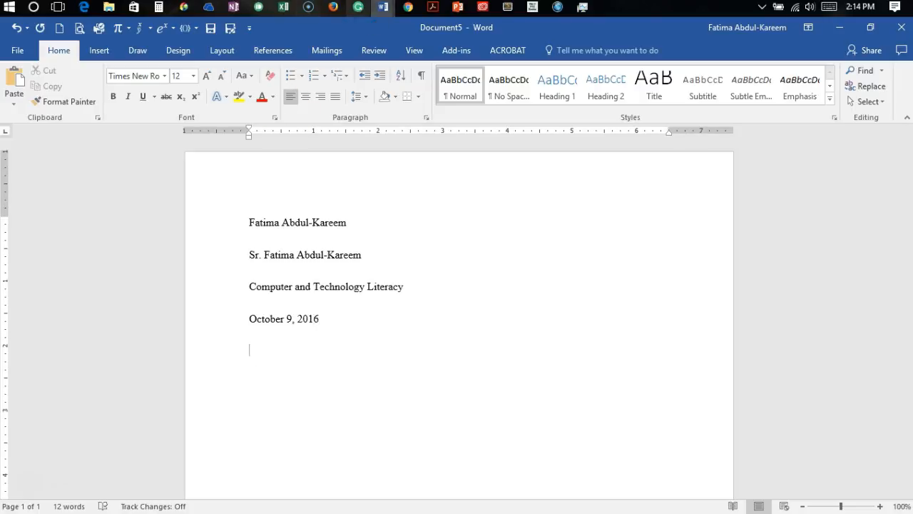
# Step: Check the checklist in Document2, and add the centered title "All About Me" on the line below the date in Document5
pyautogui.moveTo(383, 8)
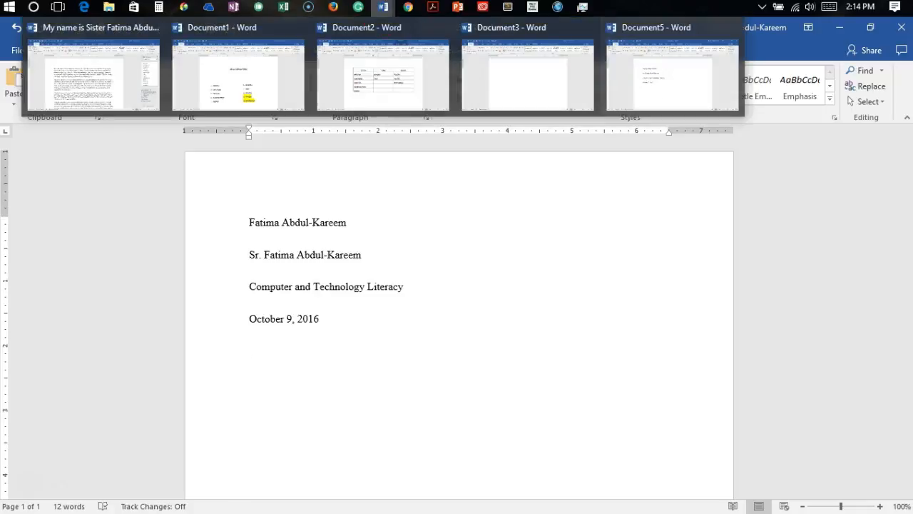
pyautogui.click(406, 98)
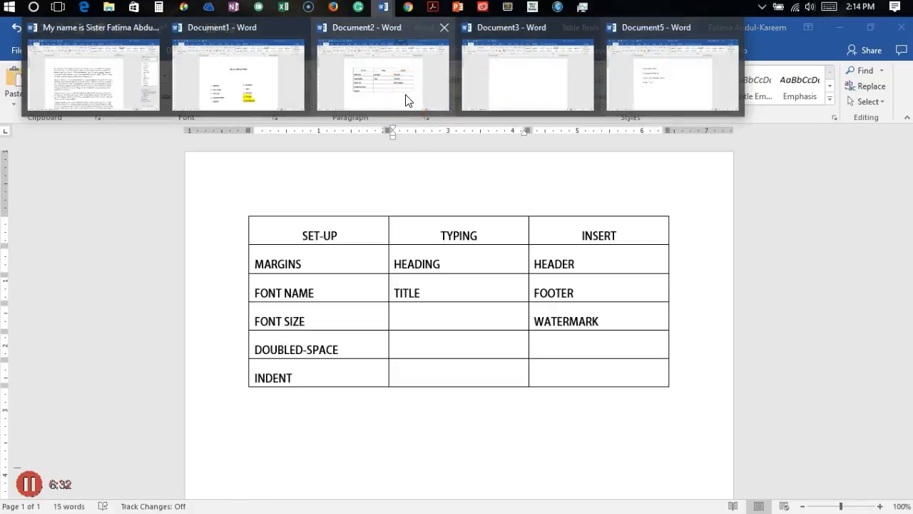
pyautogui.click(197, 371)
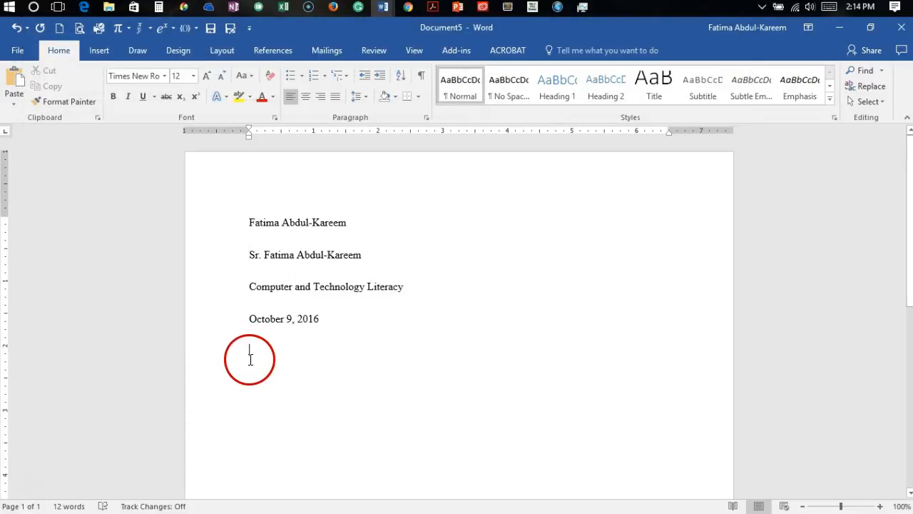
pyautogui.click(306, 96)
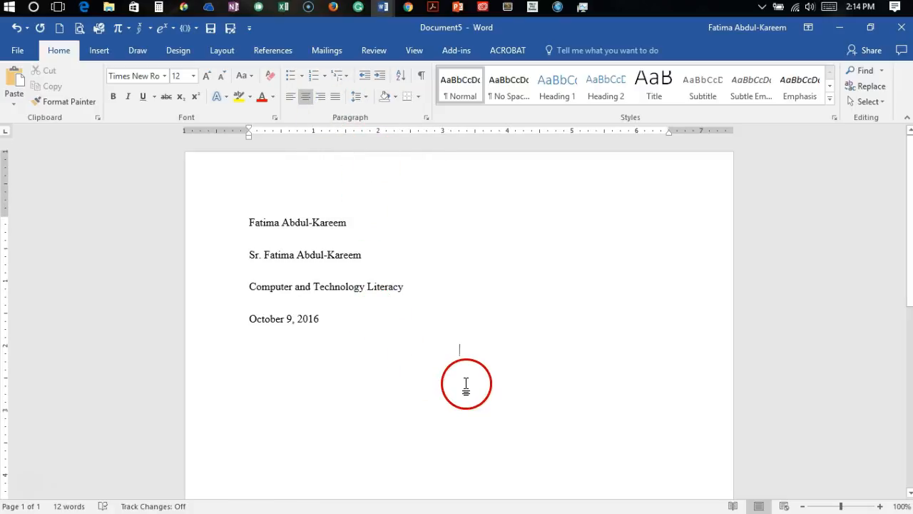
pyautogui.write('All About')
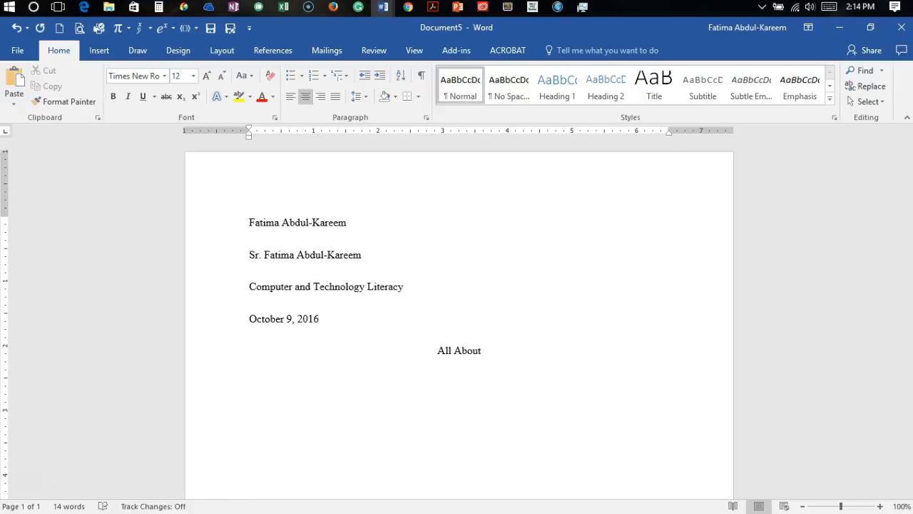
pyautogui.write(' Me')
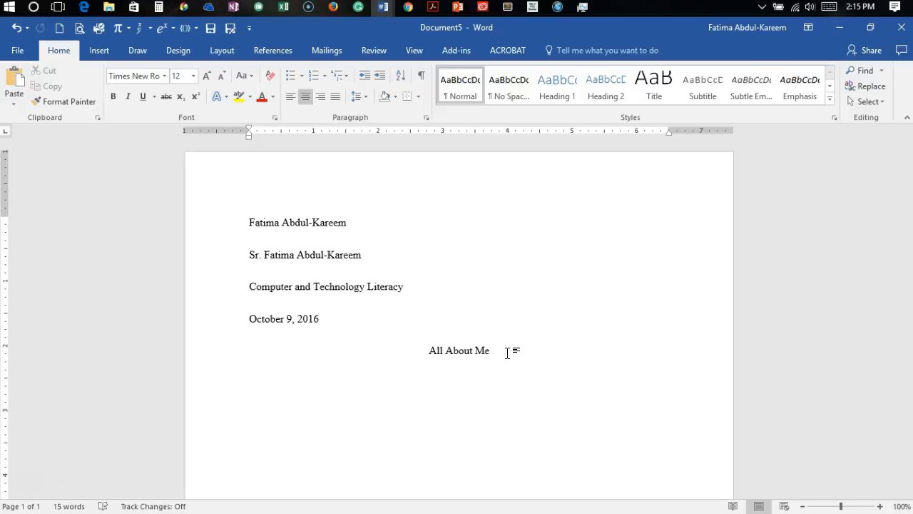
# Step: Start a left-aligned paragraph below the title and give it a special first-line indent of 0.5"
pyautogui.press('Return')
pyautogui.click(411, 139)
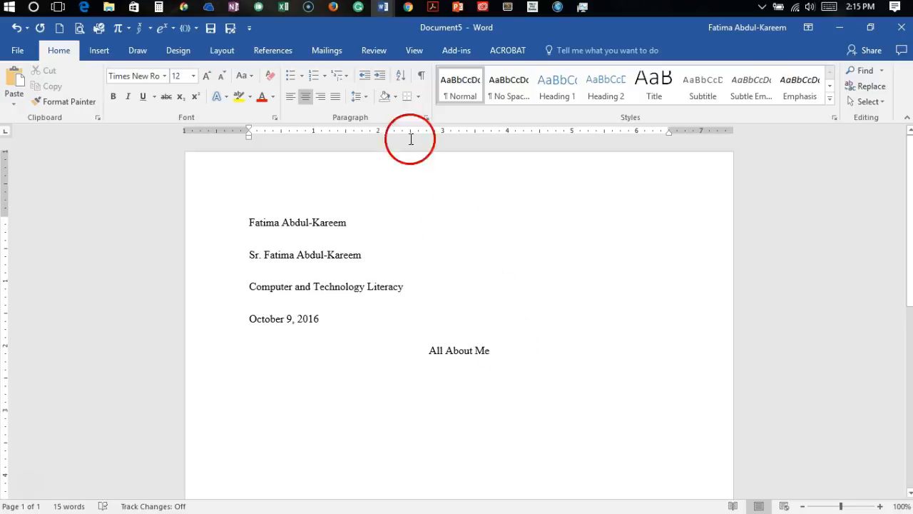
pyautogui.click(290, 96)
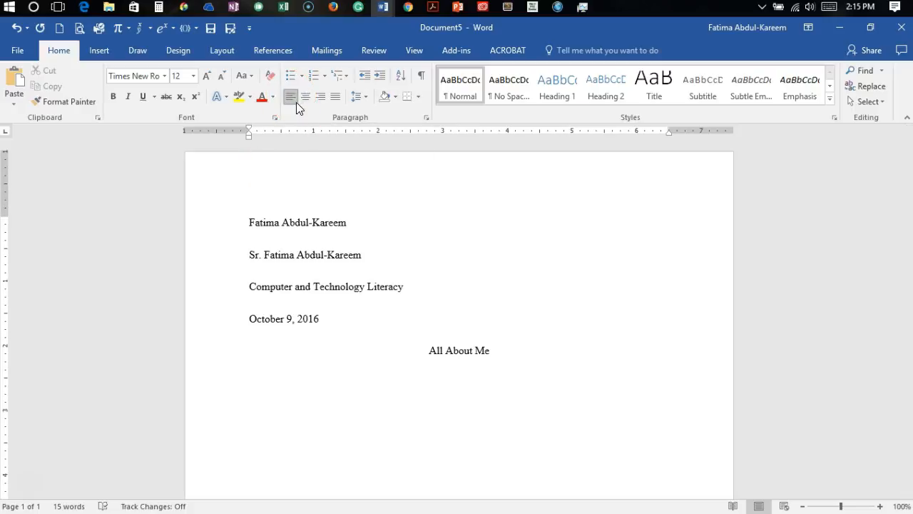
pyautogui.click(427, 119)
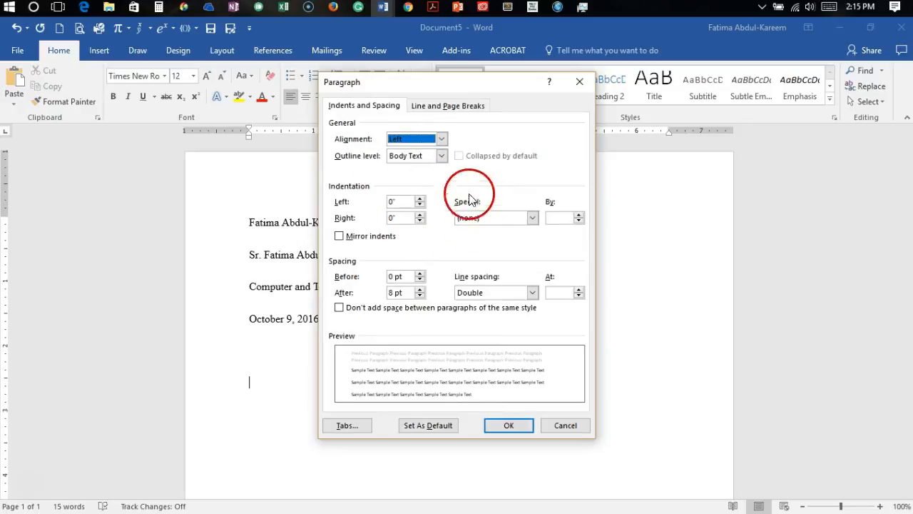
pyautogui.click(533, 218)
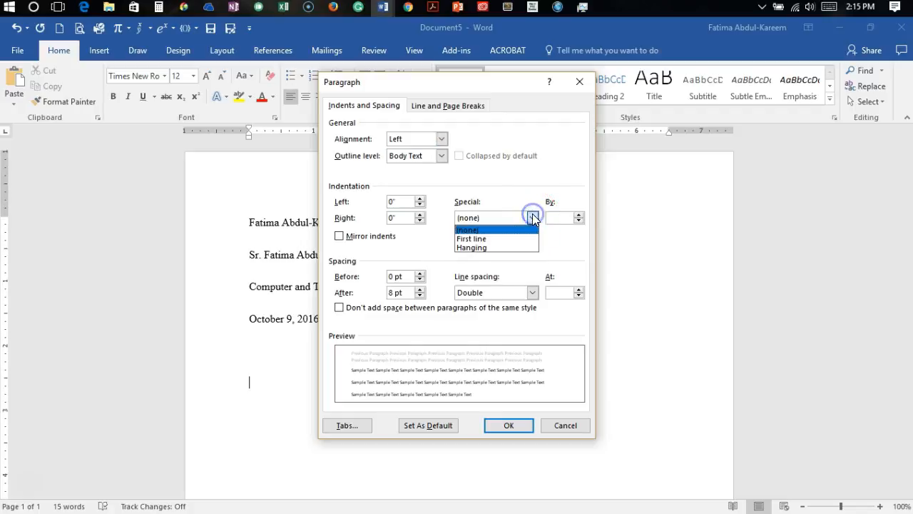
pyautogui.click(492, 240)
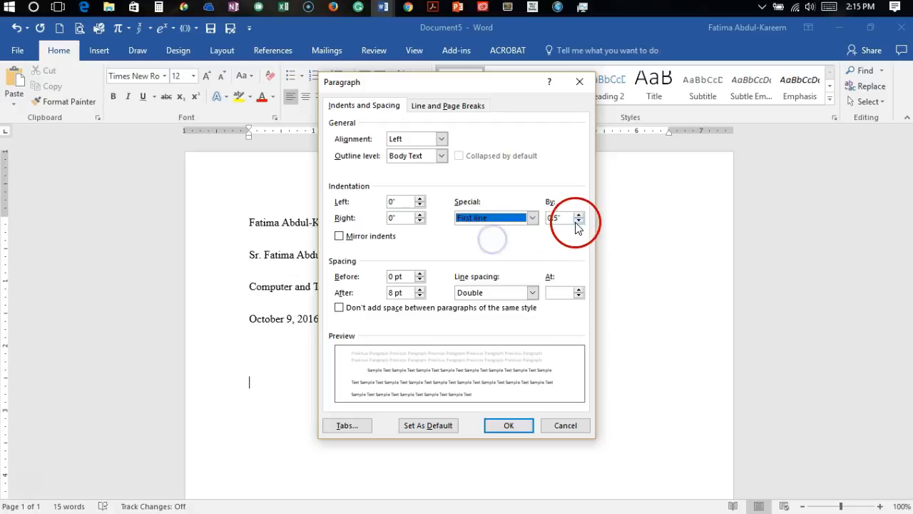
pyautogui.click(513, 424)
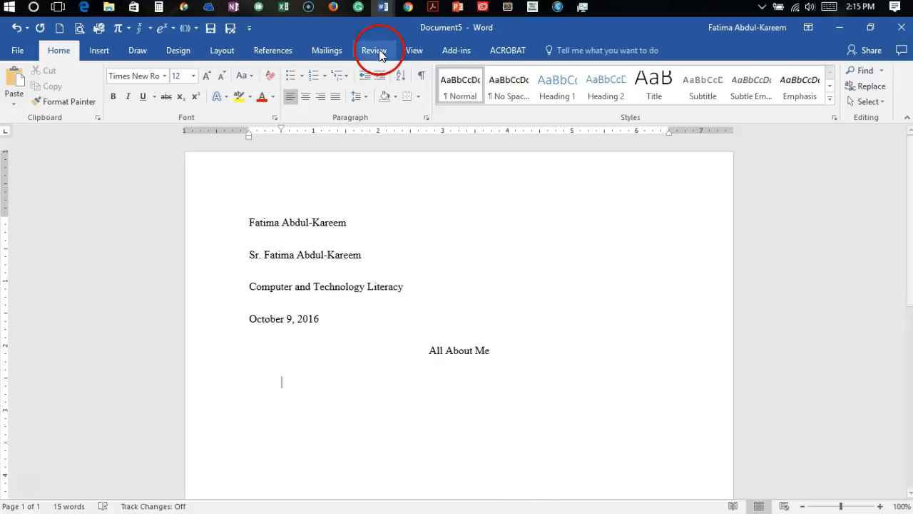
# Step: Switch to the read-only autobiographical essay document and copy its entire text
pyautogui.moveTo(385, 7)
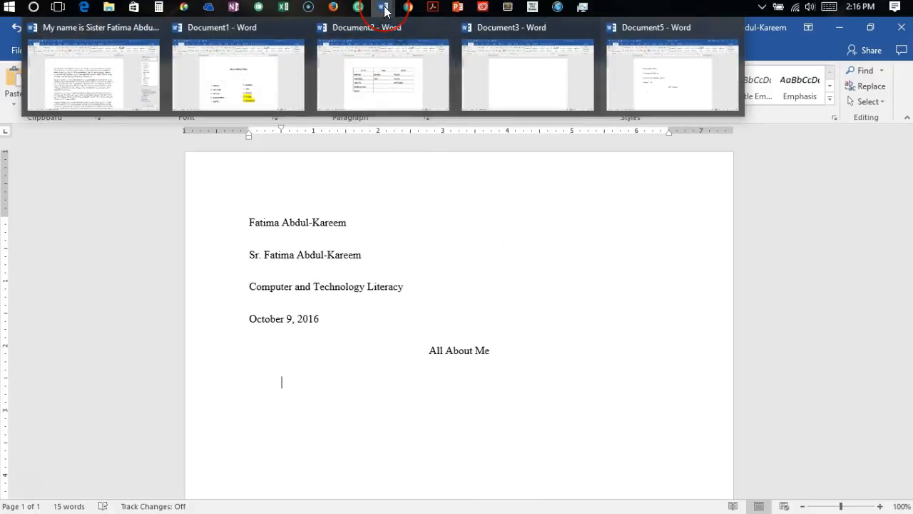
pyautogui.click(128, 58)
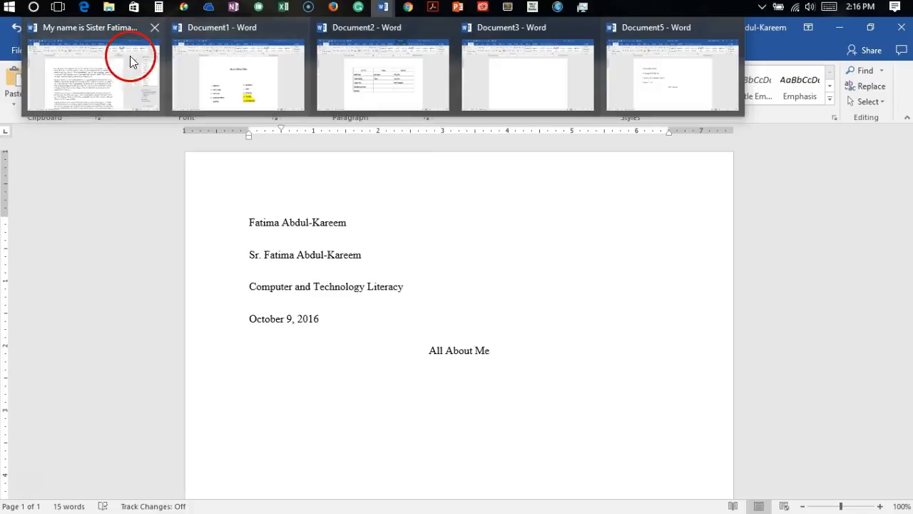
pyautogui.click(106, 73)
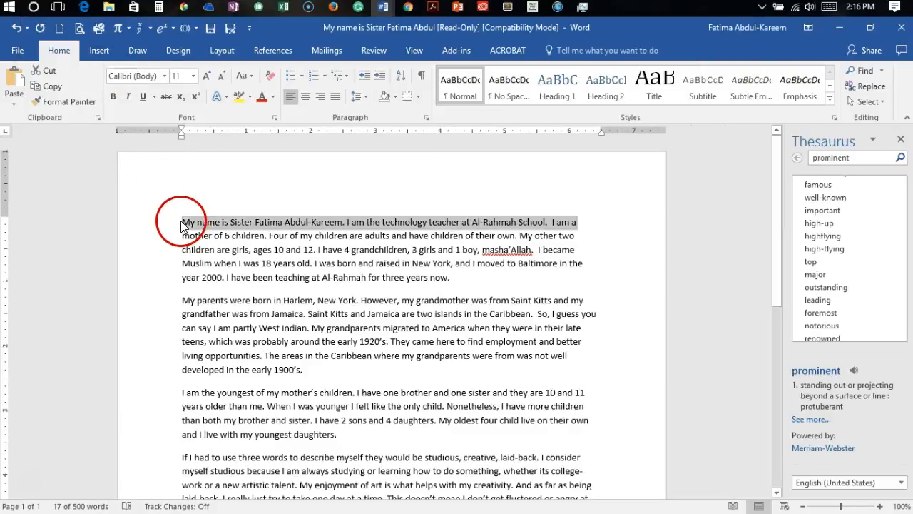
pyautogui.click(181, 223)
pyautogui.moveTo(181, 223); pyautogui.dragTo(491, 322)
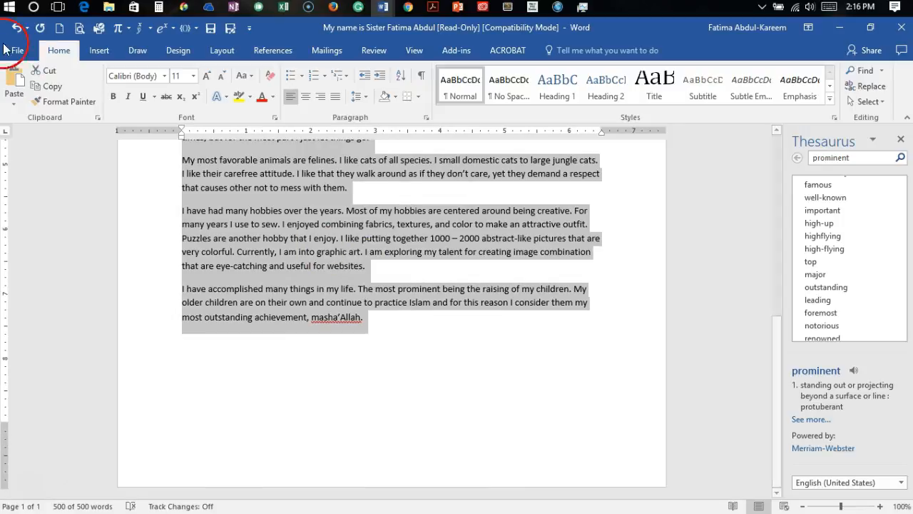
pyautogui.click(45, 85)
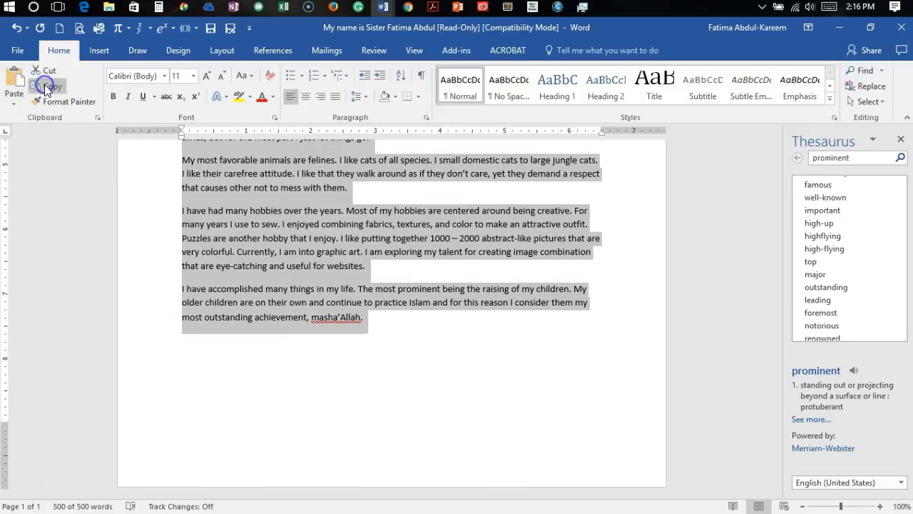
# Step: Paste the copied essay into Document5 below the title, keeping text only
pyautogui.click(383, 8)
pyautogui.click(497, 69)
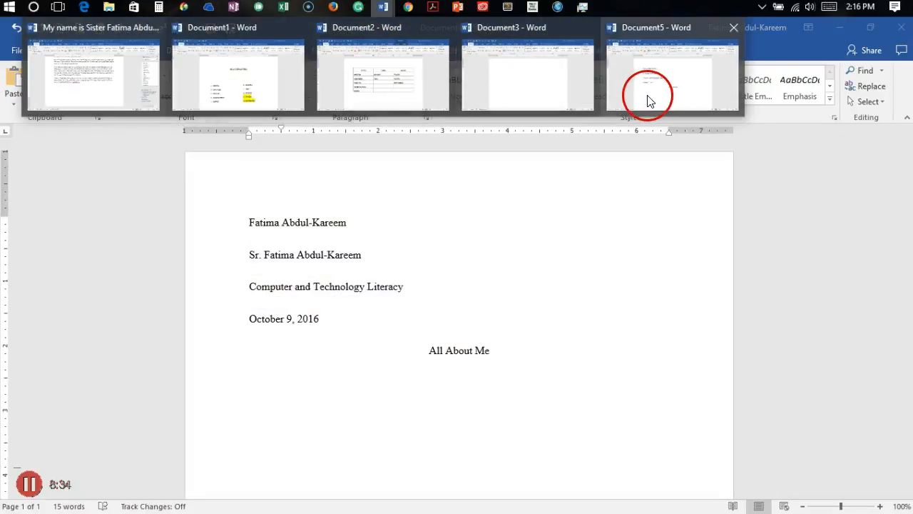
pyautogui.click(646, 96)
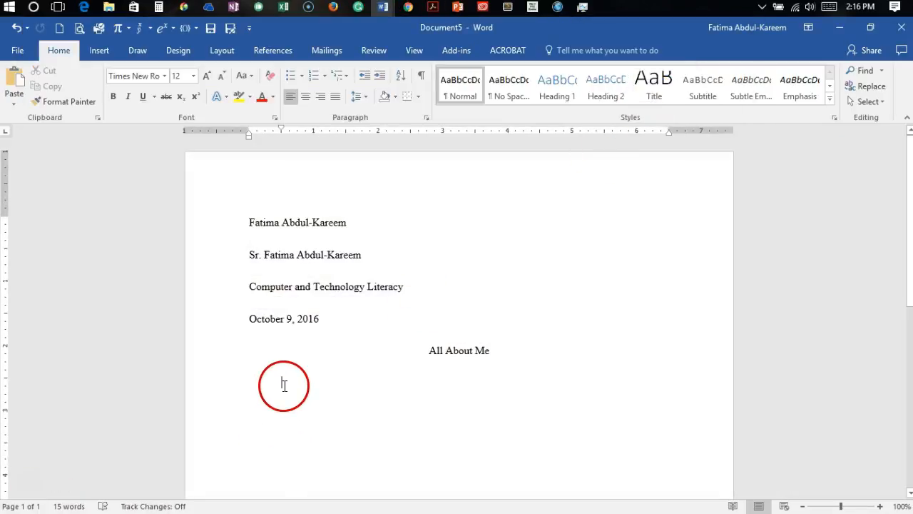
pyautogui.click(15, 107)
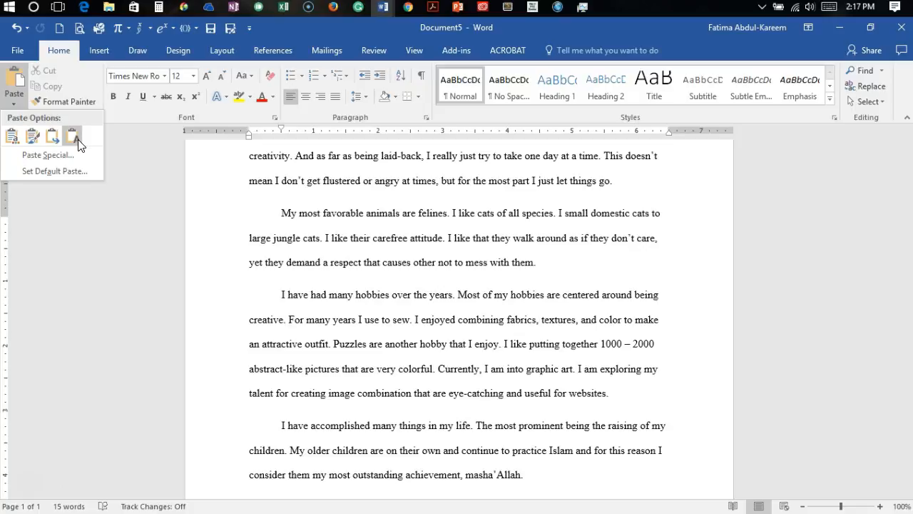
pyautogui.click(74, 137)
pyautogui.click(470, 184)
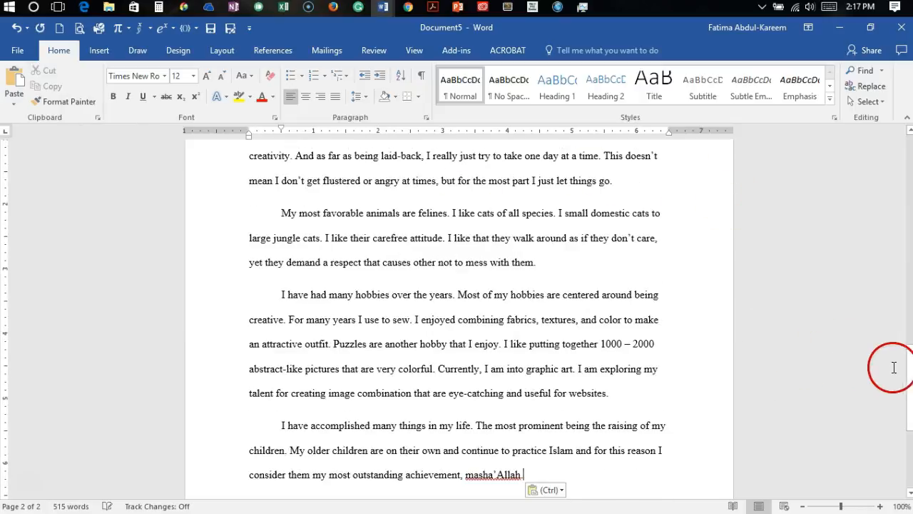
# Step: Review the pasted essay from beginning to end, examining the paragraph indents, spacing and font
pyautogui.moveTo(909, 378); pyautogui.dragTo(861, 190)
pyautogui.click(361, 215)
pyautogui.click(279, 271)
pyautogui.moveTo(280, 271); pyautogui.dragTo(323, 272)
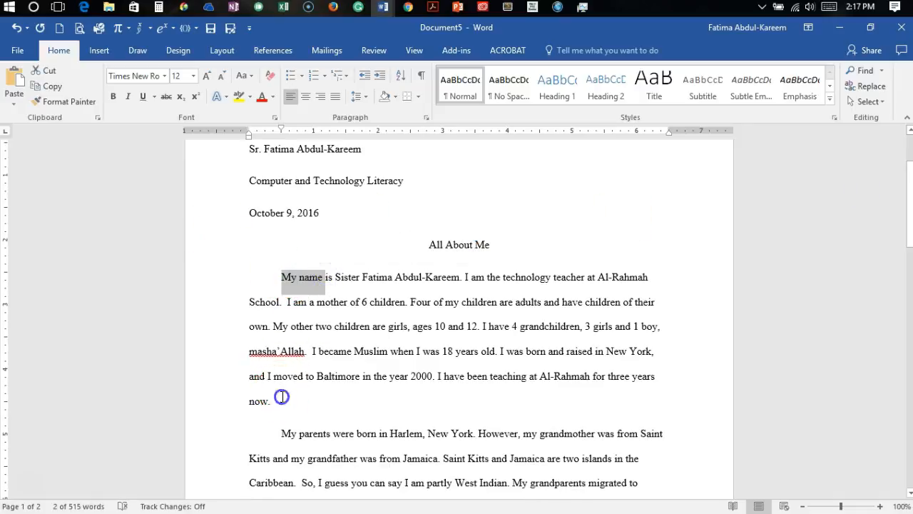
pyautogui.moveTo(283, 398); pyautogui.dragTo(286, 433)
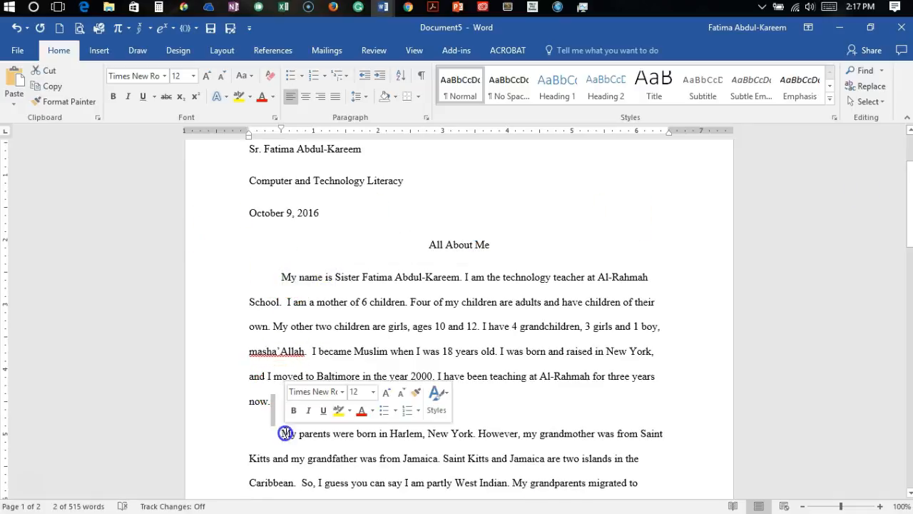
pyautogui.click(910, 493)
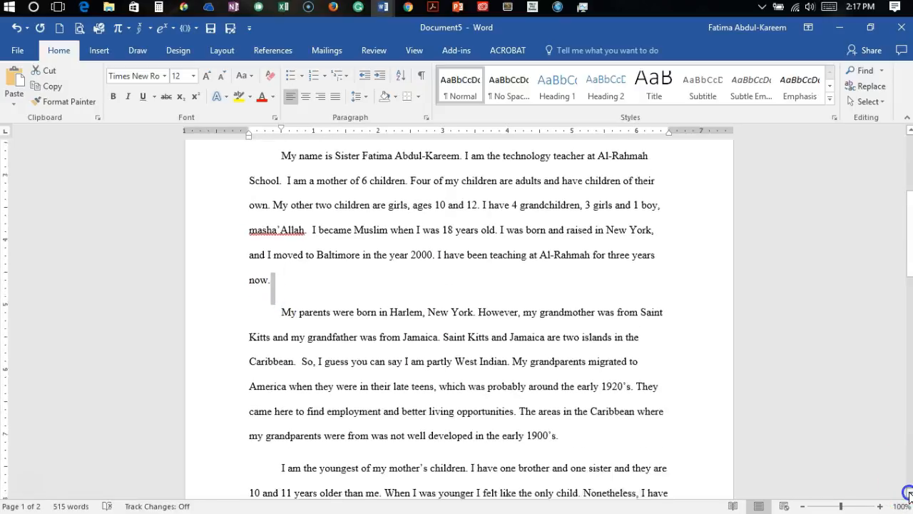
pyautogui.moveTo(910, 493); pyautogui.dragTo(910, 493)
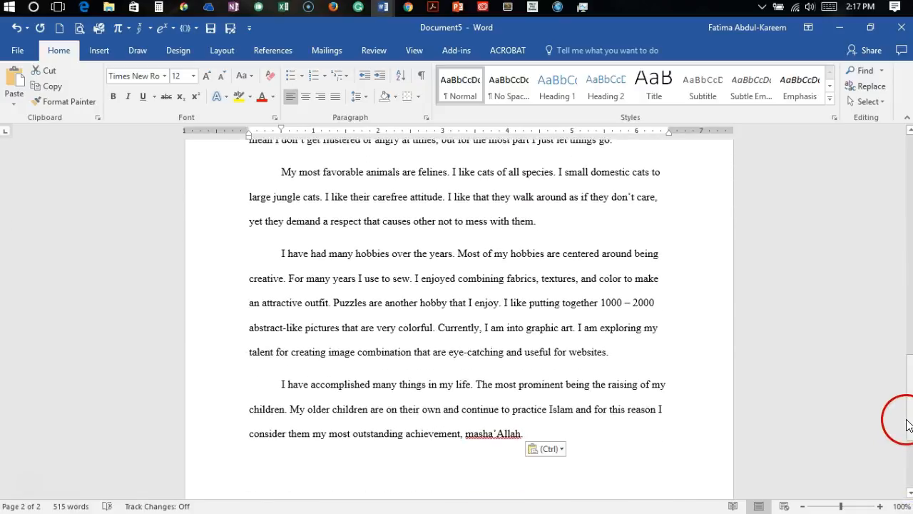
pyautogui.moveTo(909, 422); pyautogui.dragTo(876, 166)
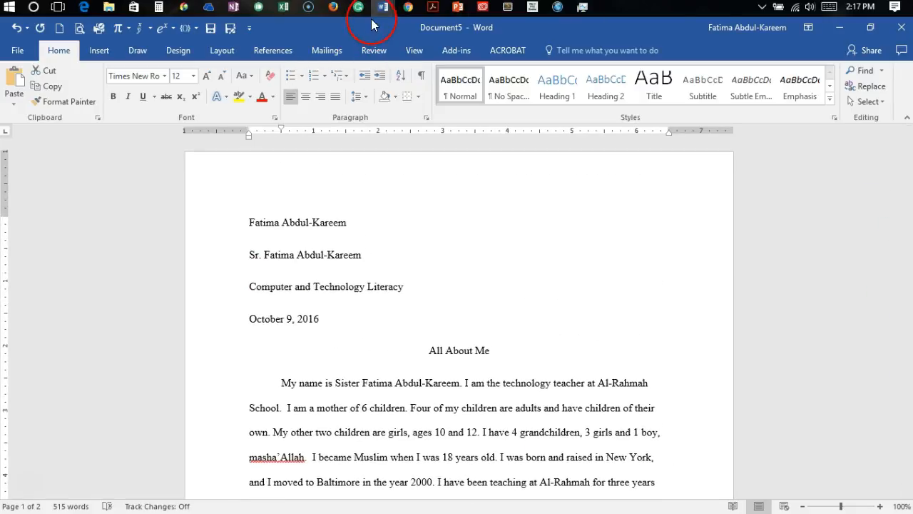
pyautogui.moveTo(385, 9)
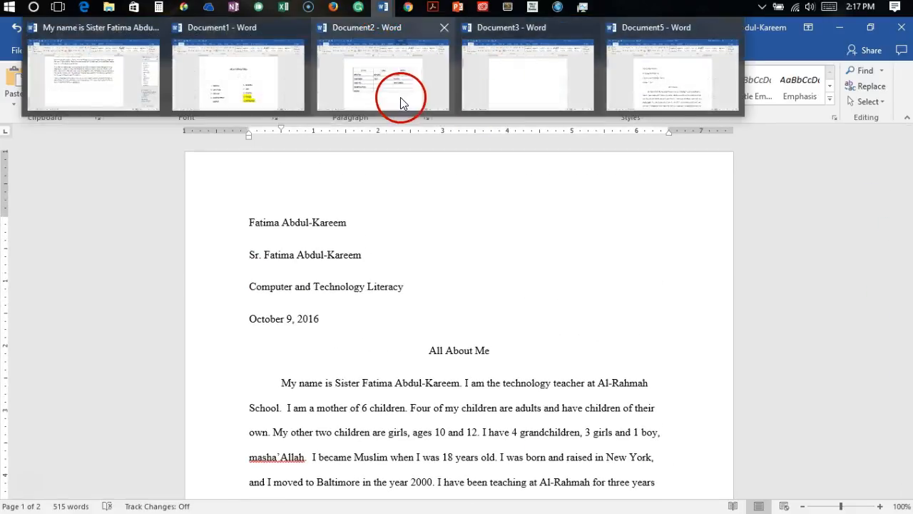
pyautogui.moveTo(402, 102)
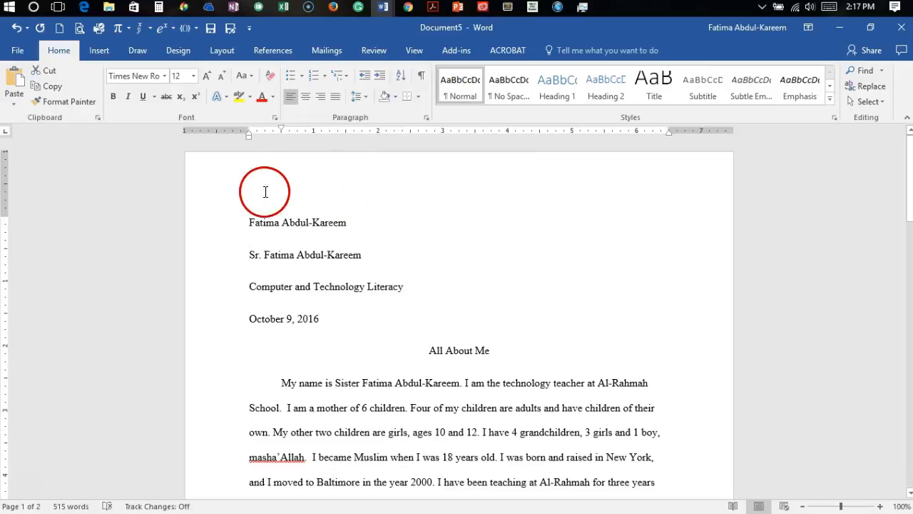
# Step: Insert the built-in Blank header into the essay
pyautogui.click(412, 183)
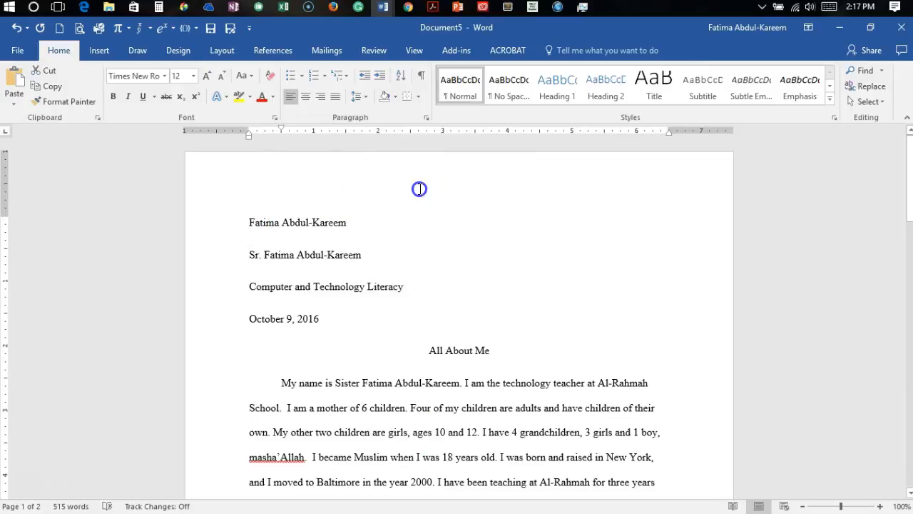
pyautogui.click(102, 50)
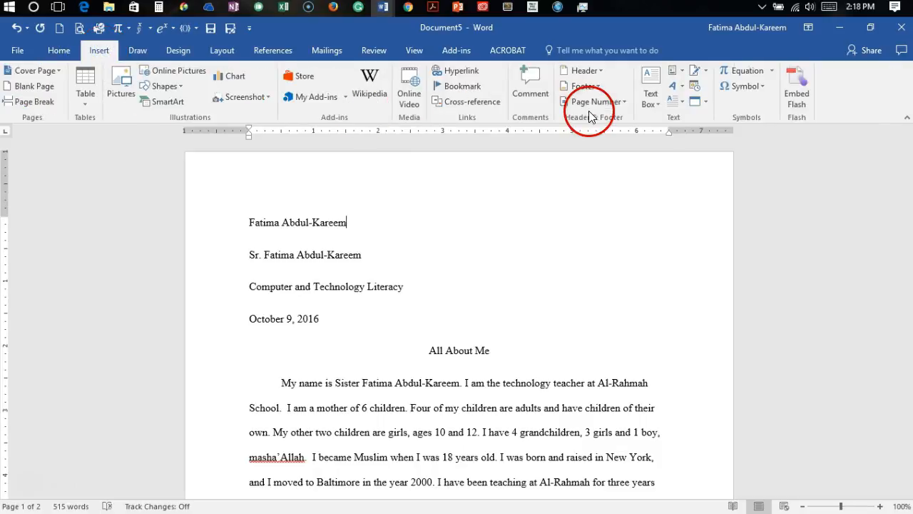
pyautogui.click(600, 69)
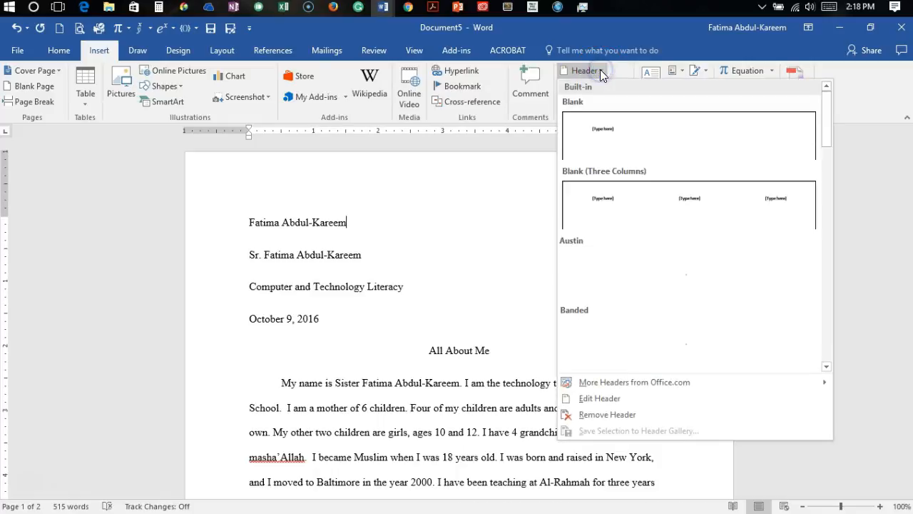
pyautogui.click(596, 137)
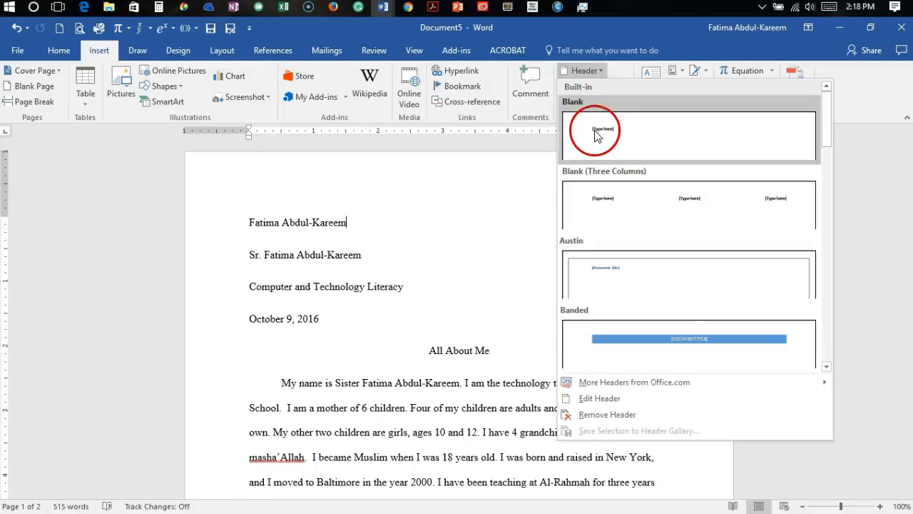
pyautogui.click(596, 139)
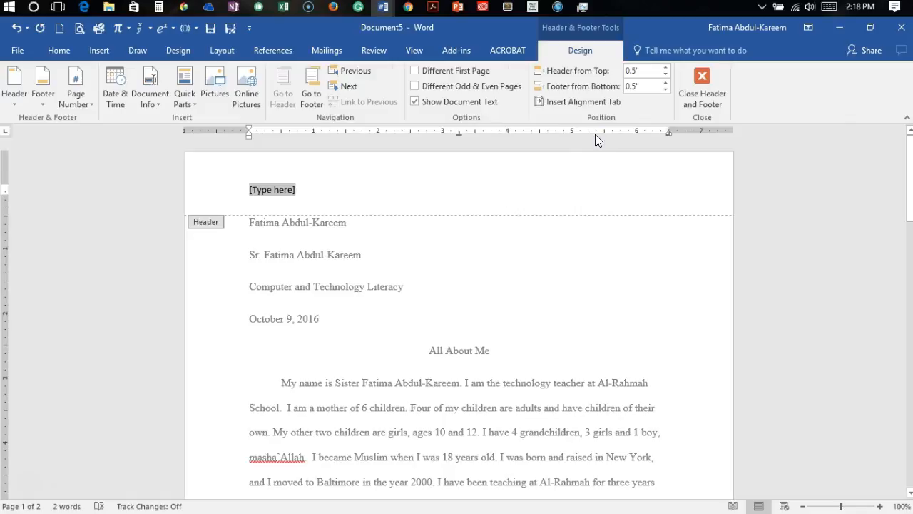
# Step: Right-align the header and replace its placeholder text with the author's last name followed by a space
pyautogui.click(63, 50)
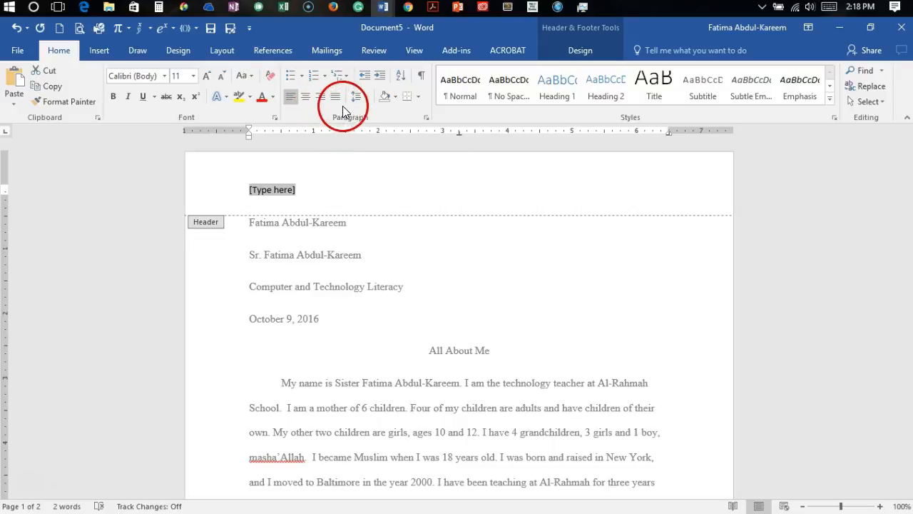
pyautogui.click(319, 96)
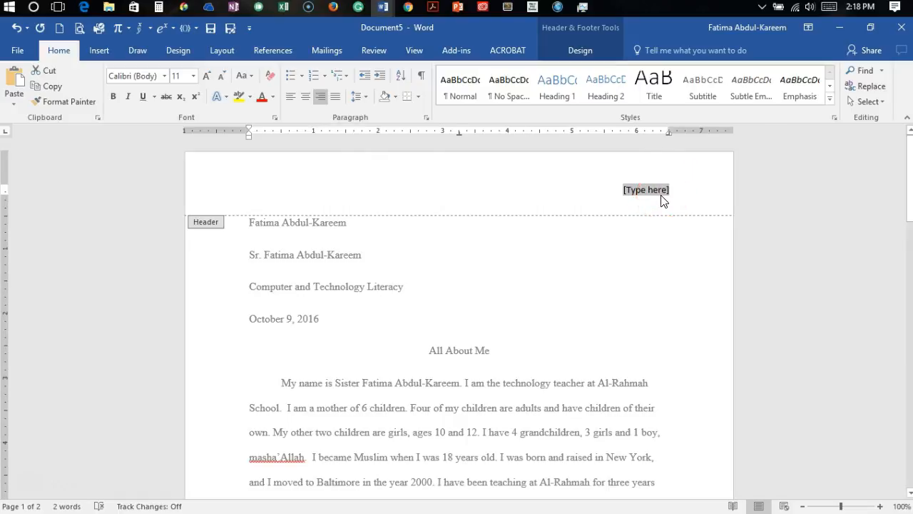
pyautogui.write('Ab')
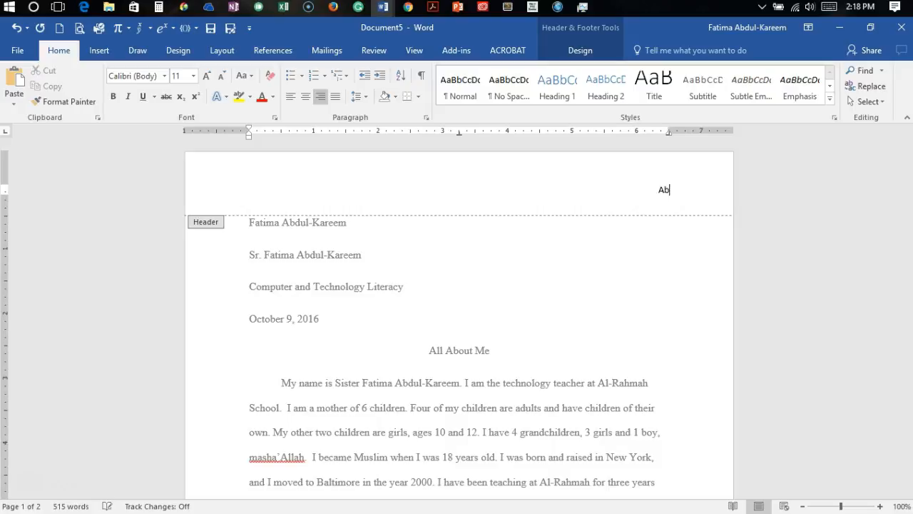
pyautogui.write('dul-Kareem')
# Step: Add a Plain Number page number at the current position after the last name, and close the header
pyautogui.click(598, 57)
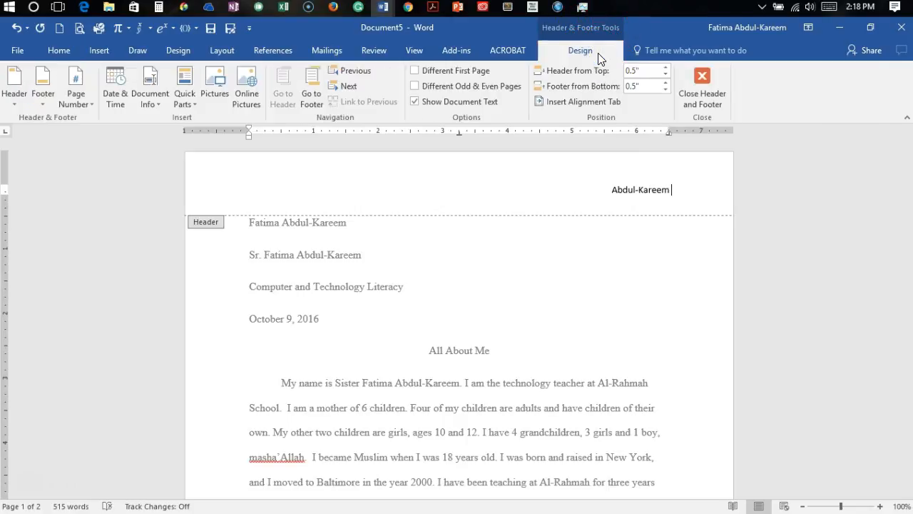
pyautogui.click(91, 102)
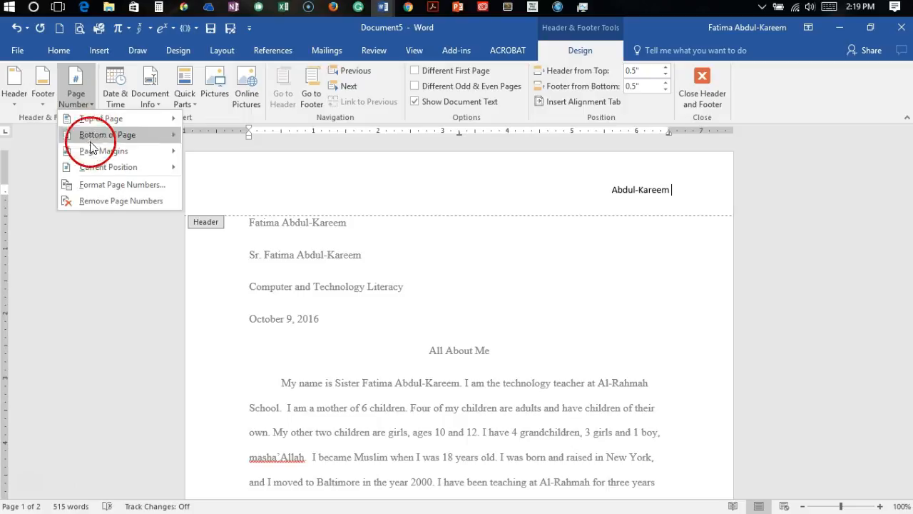
pyautogui.moveTo(99, 166)
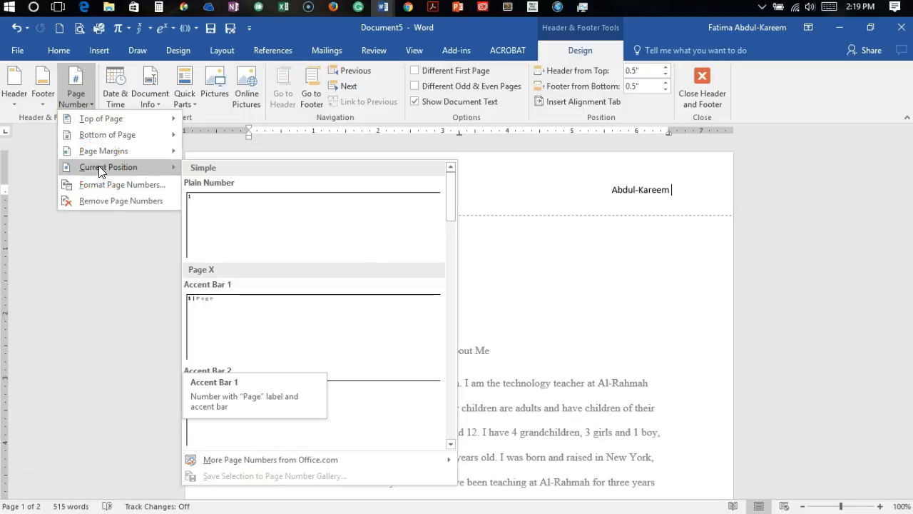
pyautogui.click(227, 212)
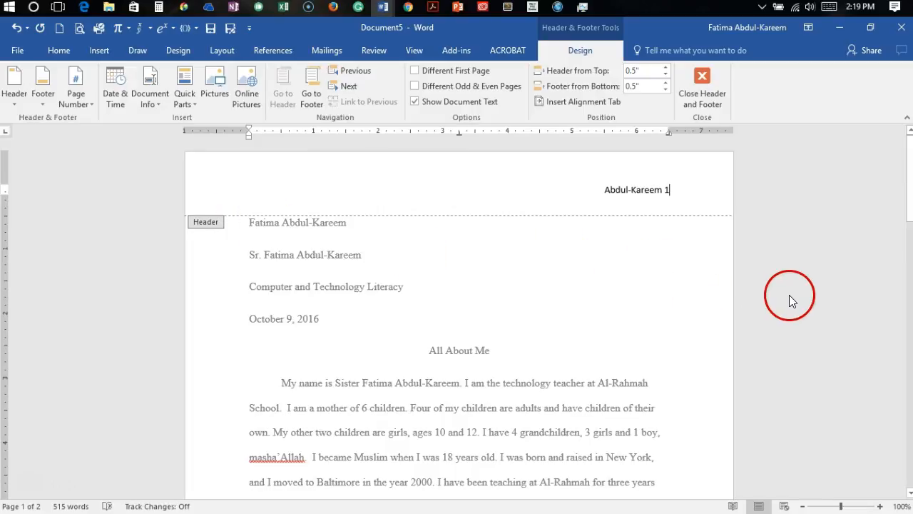
pyautogui.click(700, 75)
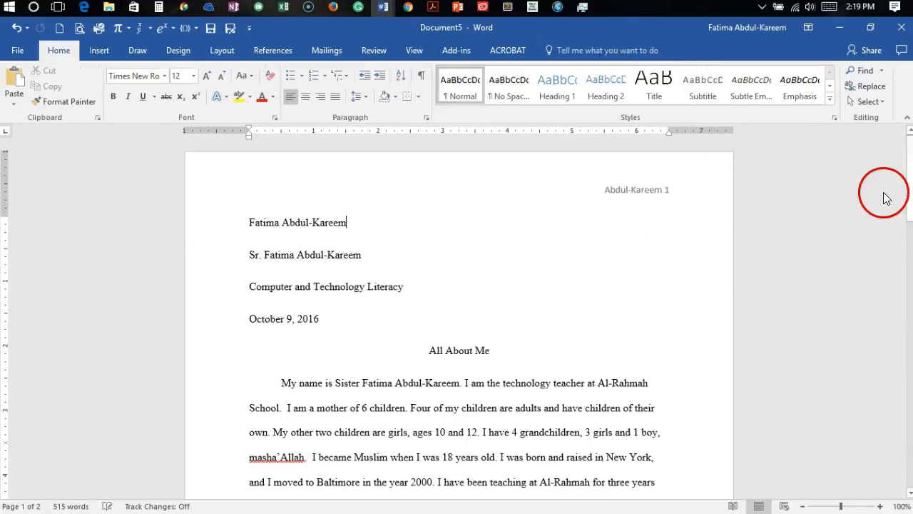
pyautogui.moveTo(911, 166); pyautogui.dragTo(911, 314)
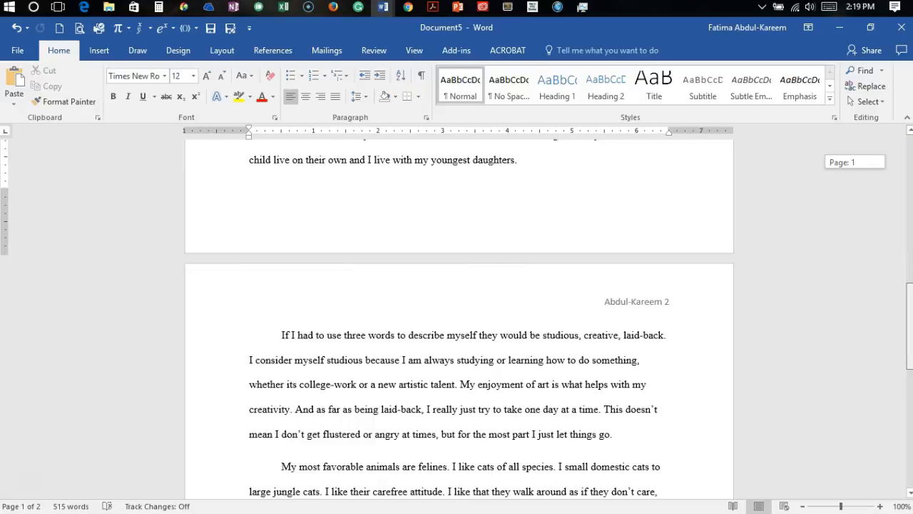
pyautogui.moveTo(911, 313); pyautogui.dragTo(870, 137)
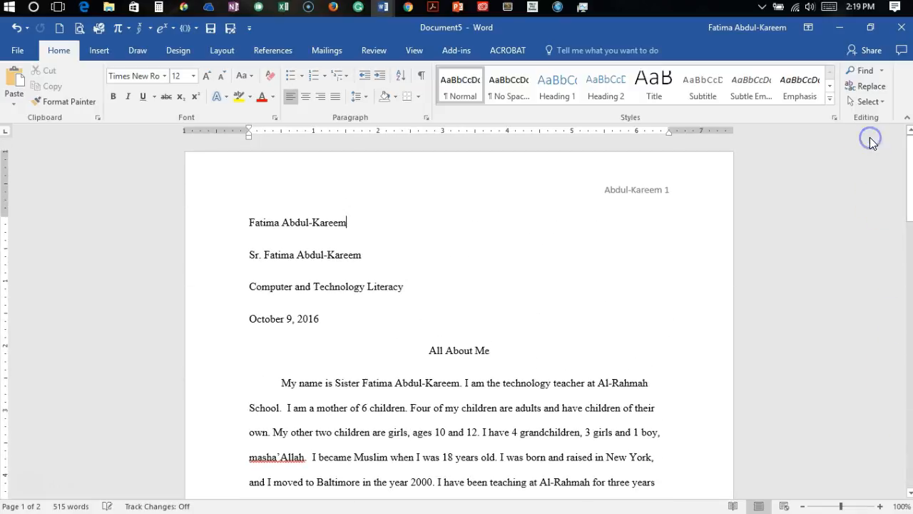
# Step: Insert the built-in Blank (Three Columns) footer into the essay
pyautogui.click(586, 156)
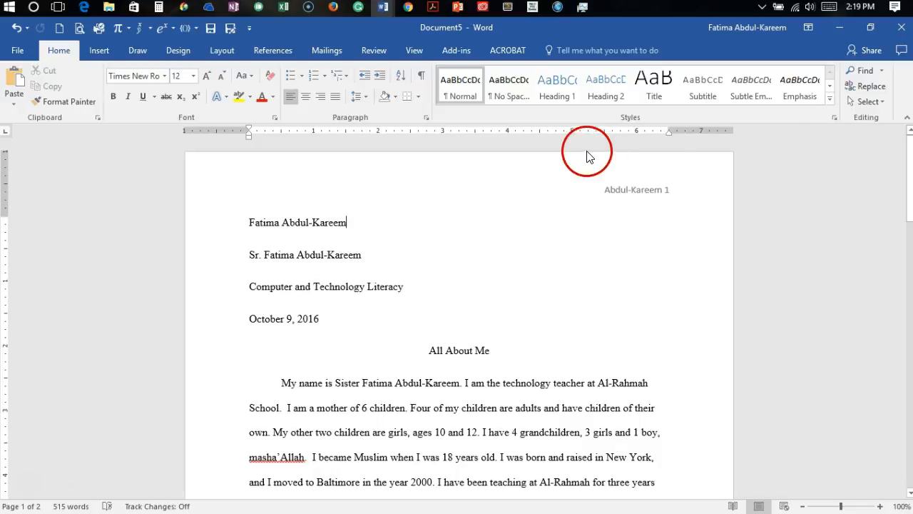
pyautogui.click(244, 223)
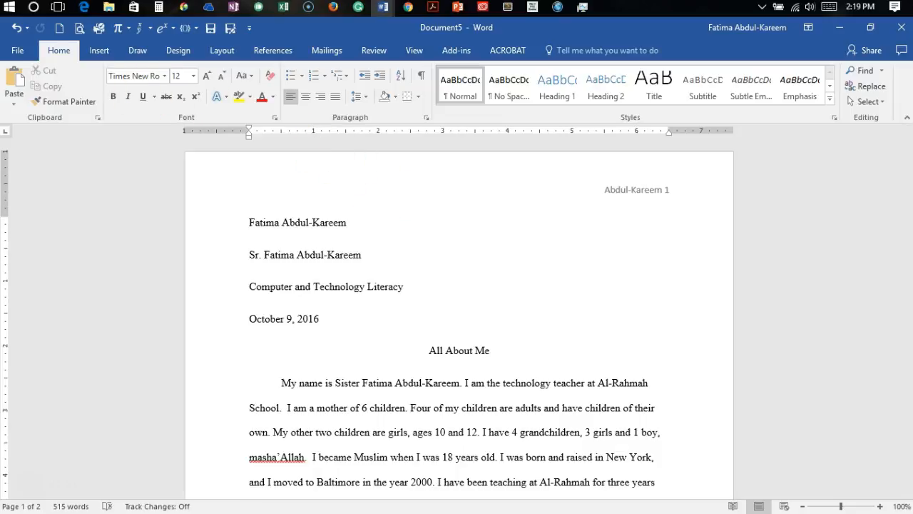
pyautogui.click(94, 53)
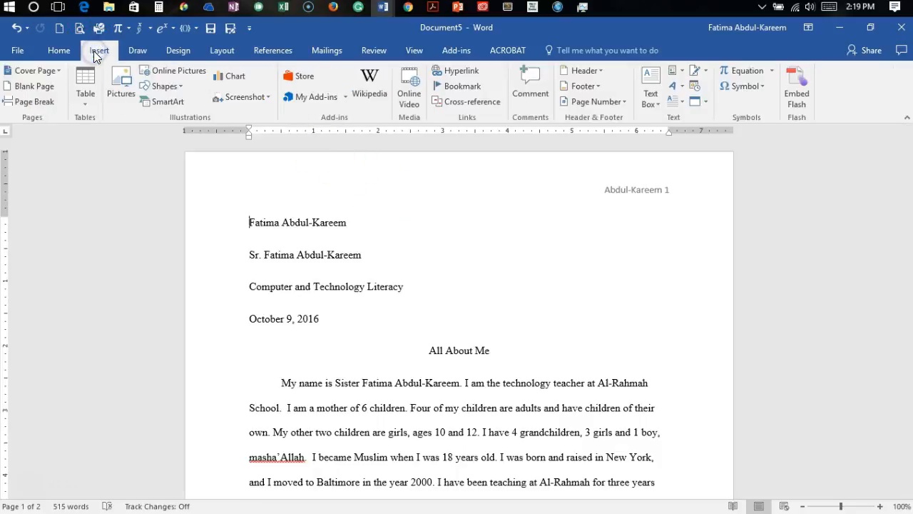
pyautogui.click(599, 87)
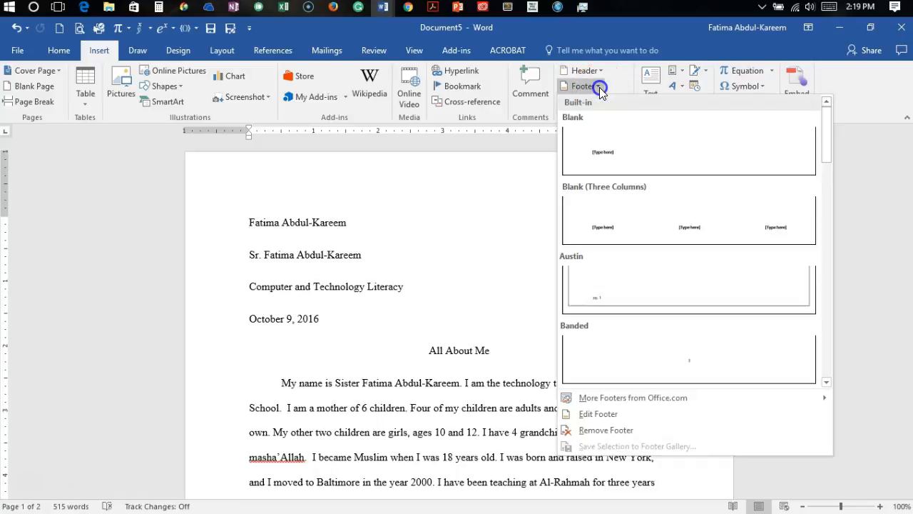
pyautogui.click(599, 215)
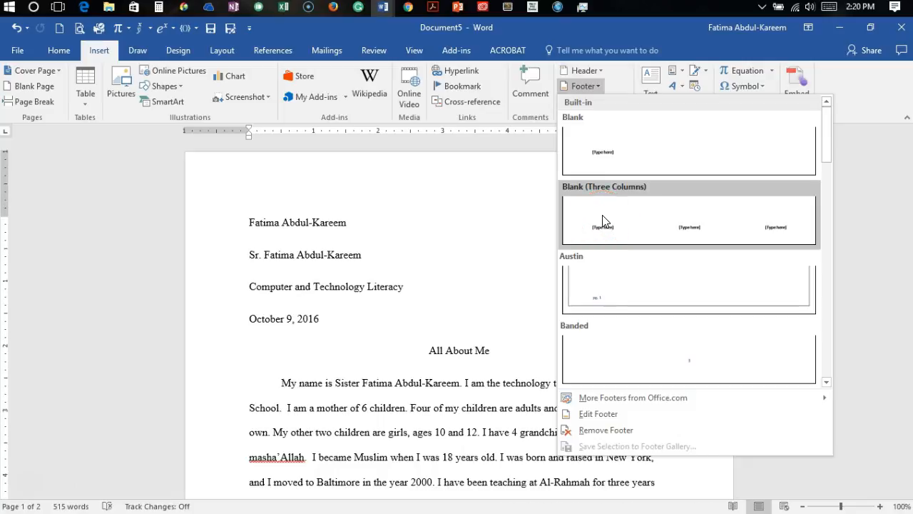
pyautogui.click(602, 215)
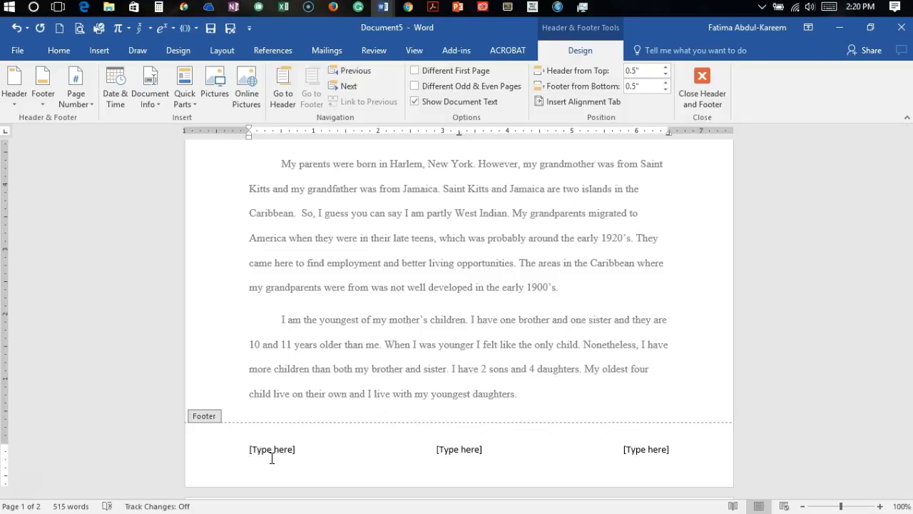
# Step: Replace the footer's left placeholder with the author's full name
pyautogui.write('Fa')
pyautogui.moveTo(302, 449); pyautogui.dragTo(245, 449)
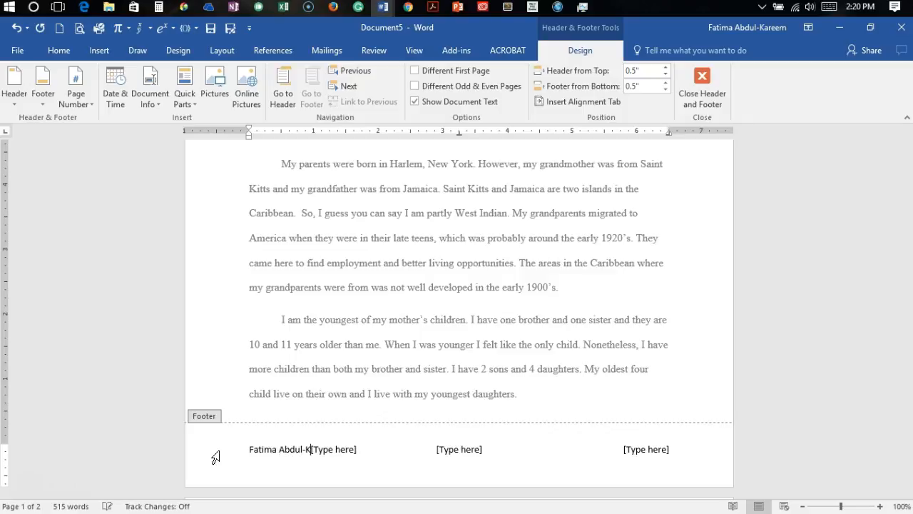
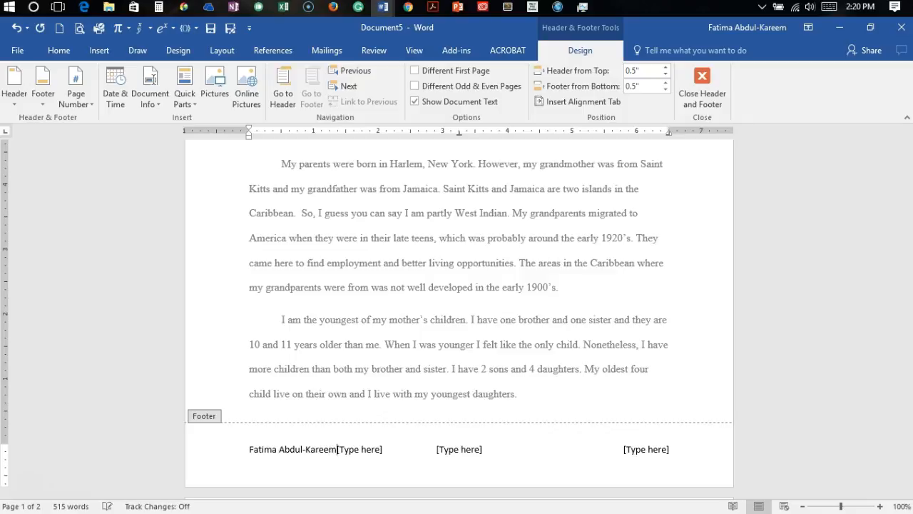
pyautogui.press('Delete')
pyautogui.press('Delete')
# Step: Replace the footer's centre placeholder with the course abbreviation CatL
pyautogui.click(428, 456)
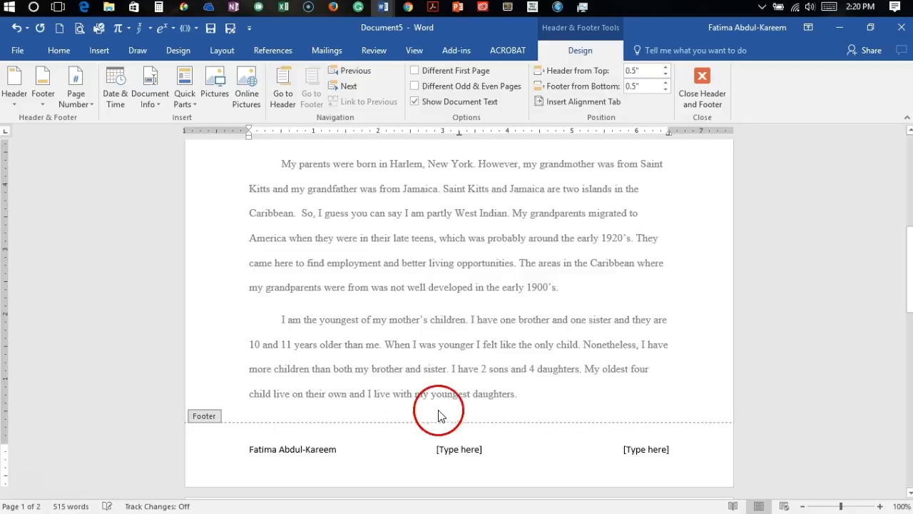
pyautogui.moveTo(427, 455); pyautogui.dragTo(479, 451)
pyautogui.write('Ca')
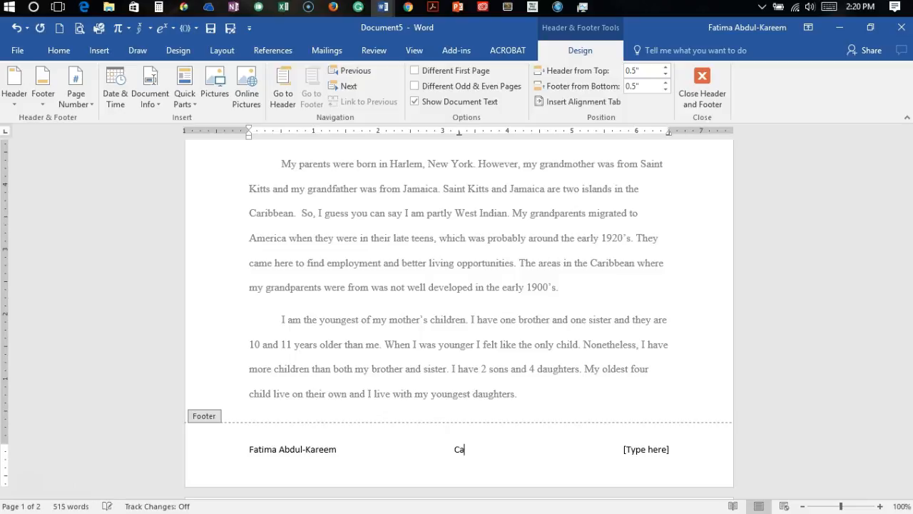
pyautogui.write('tl')
pyautogui.press('BackSpace')
pyautogui.write('L')
# Step: Replace the footer's right placeholder with the date 10/09/16 and close the footer
pyautogui.click(648, 450)
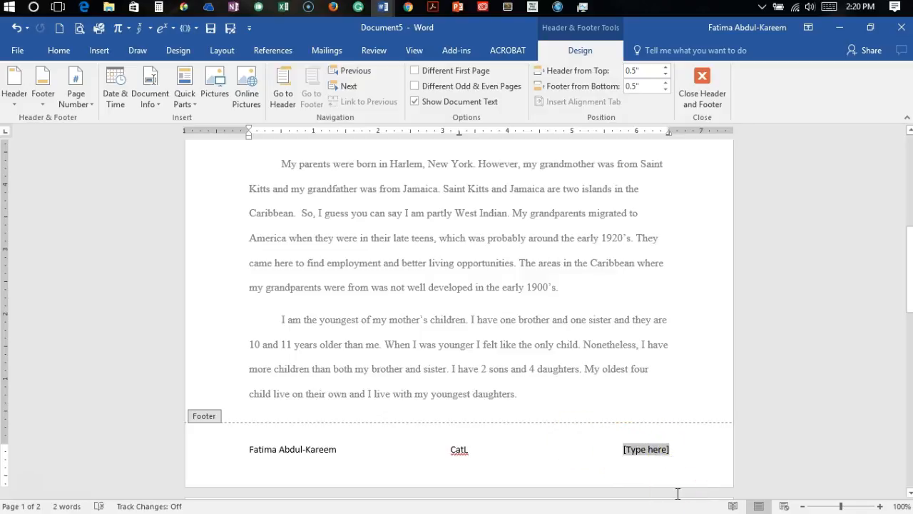
pyautogui.write('October')
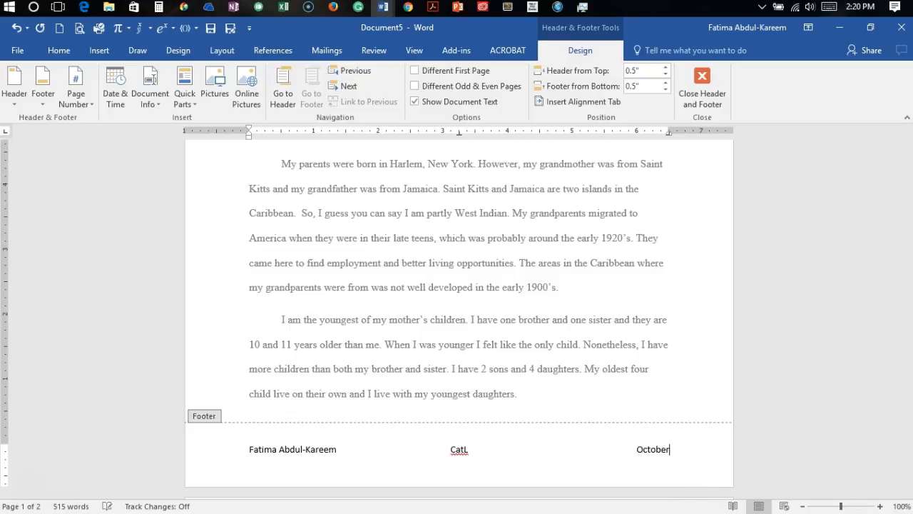
pyautogui.press('BackSpace')
pyautogui.press('BackSpace')
pyautogui.press('BackSpace')
pyautogui.press('BackSpace')
pyautogui.press('BackSpace')
pyautogui.press('BackSpace')
pyautogui.press('BackSpace')
pyautogui.write('10/09/16')
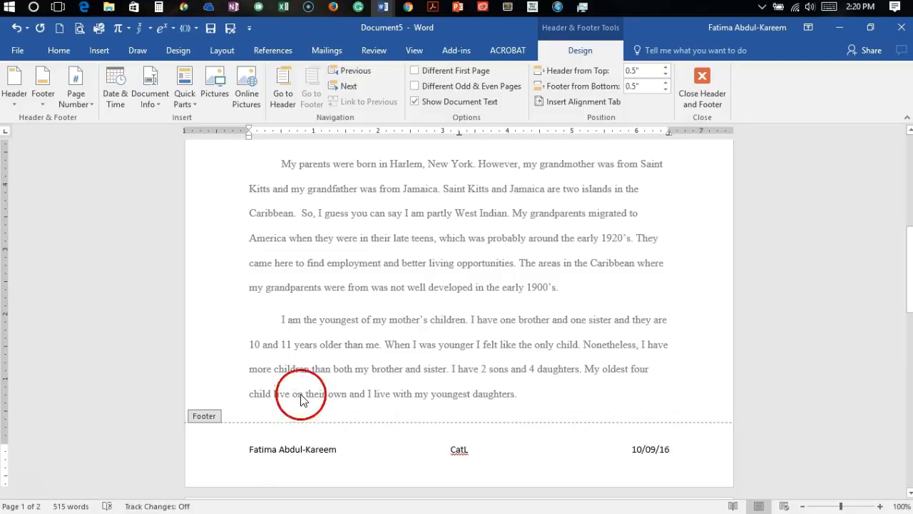
pyautogui.click(700, 77)
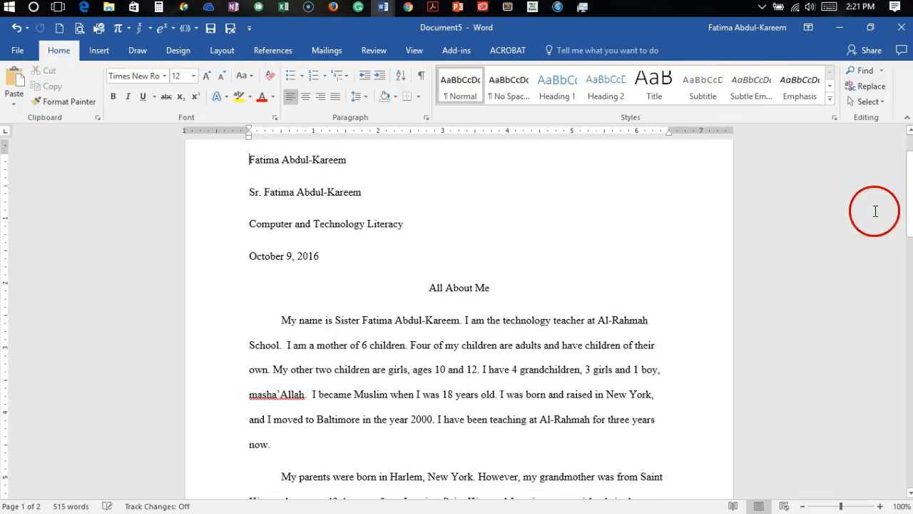
pyautogui.click(908, 202)
pyautogui.moveTo(909, 202); pyautogui.dragTo(874, 129)
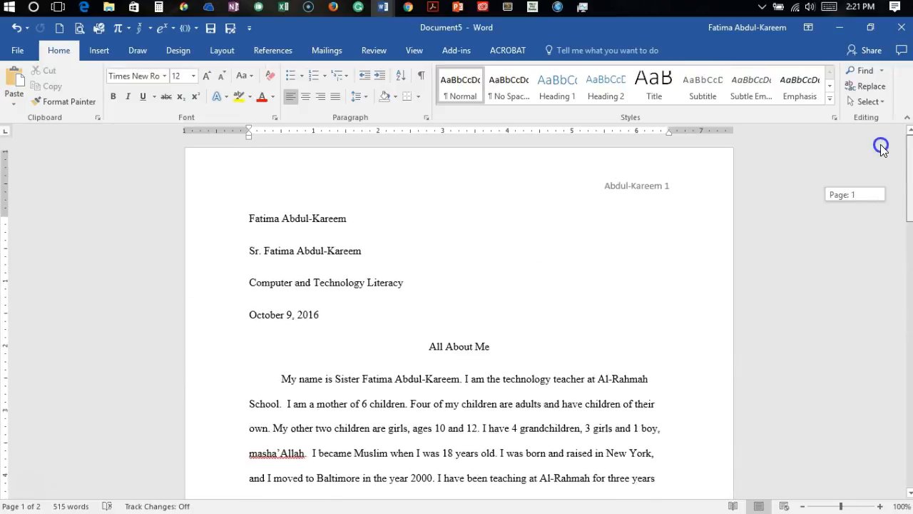
pyautogui.click(602, 160)
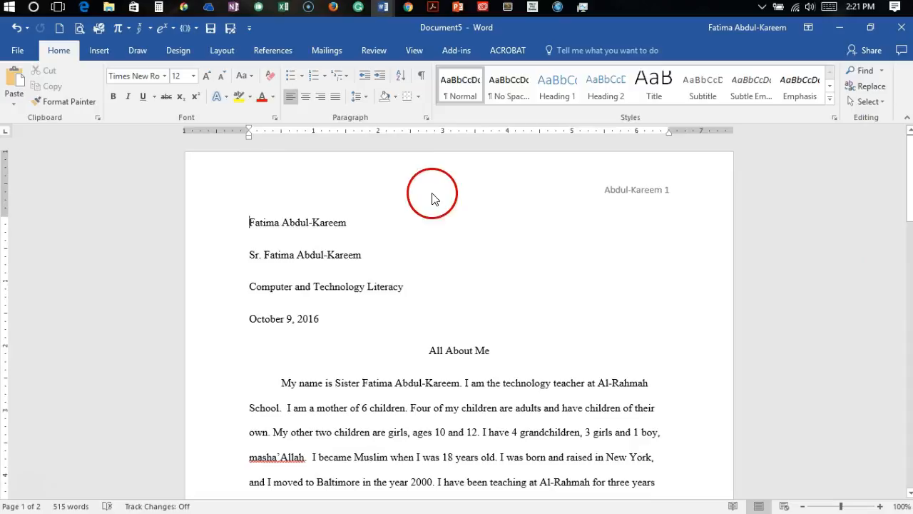
pyautogui.click(224, 54)
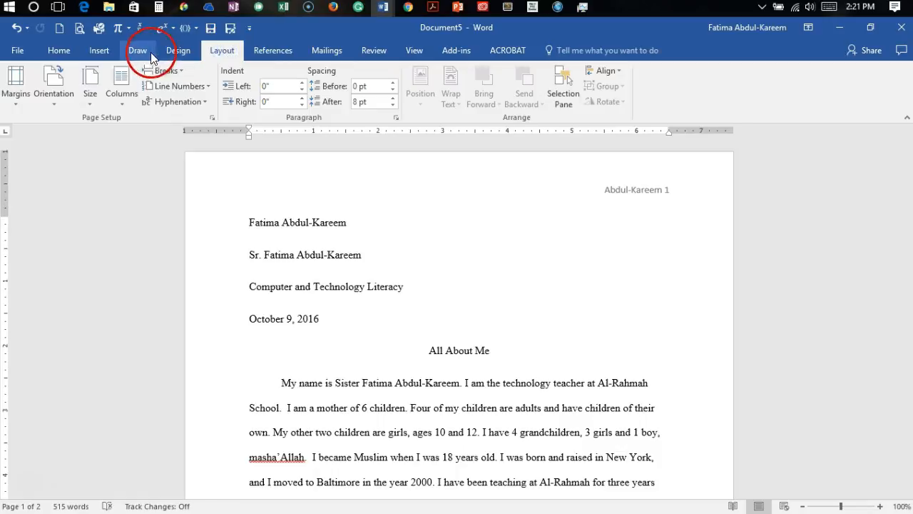
pyautogui.click(97, 52)
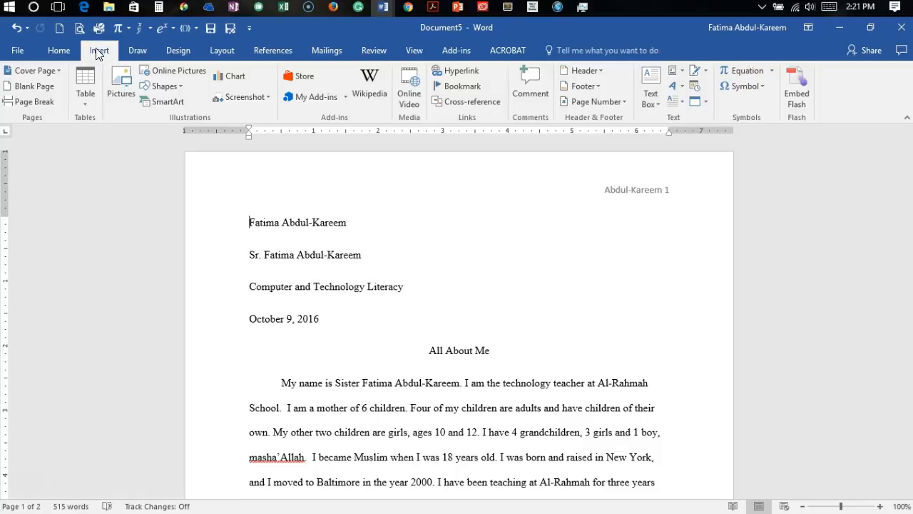
# Step: Add a custom diagonal text watermark reading Bismillah to the essay pages
pyautogui.click(177, 51)
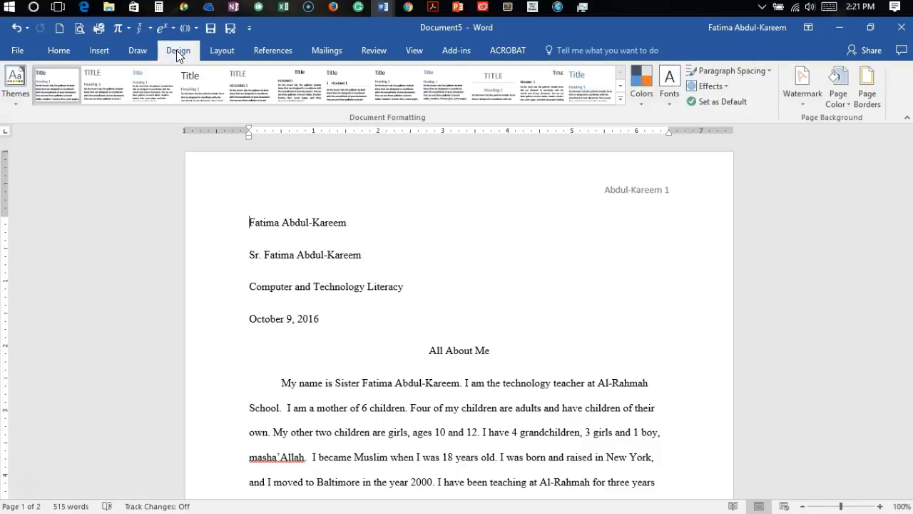
pyautogui.click(802, 103)
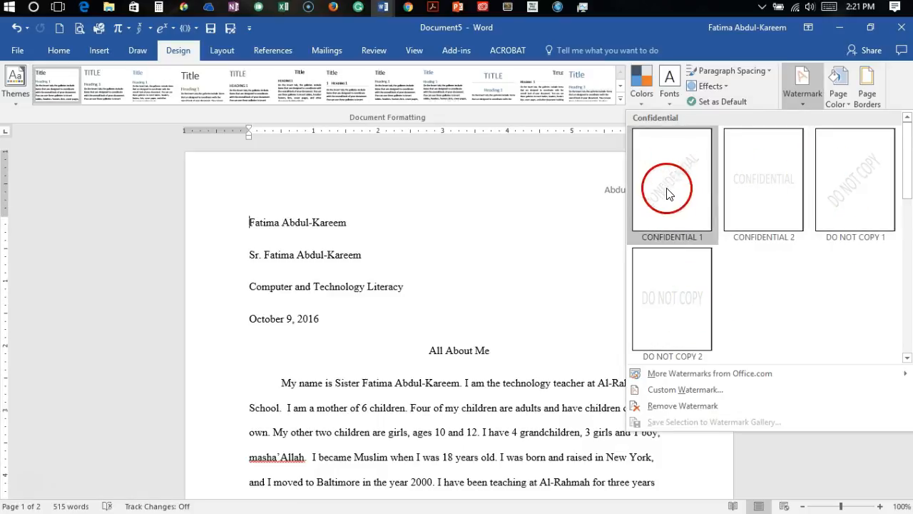
pyautogui.click(684, 402)
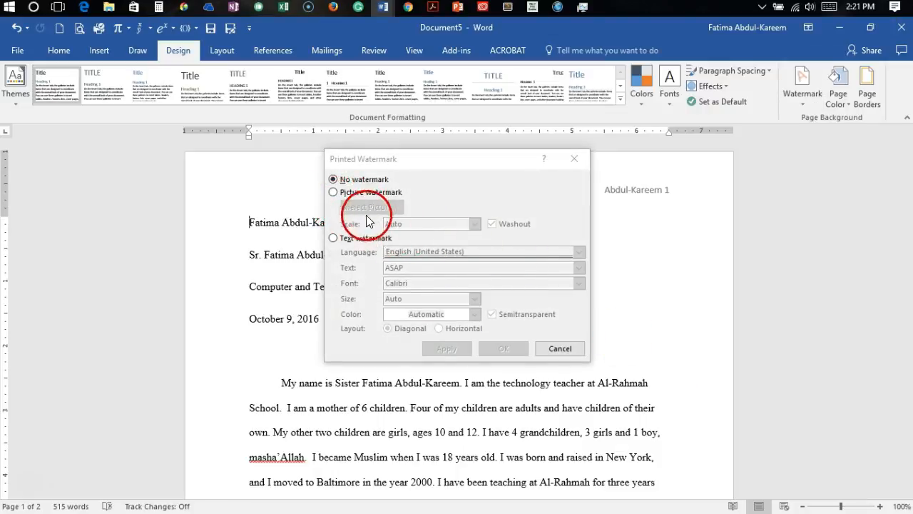
pyautogui.click(333, 192)
pyautogui.click(334, 238)
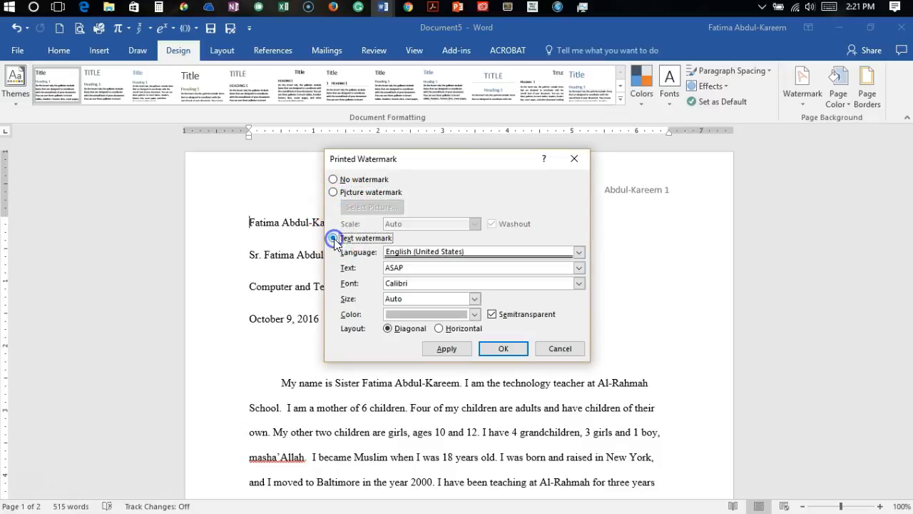
pyautogui.moveTo(419, 283); pyautogui.dragTo(394, 267)
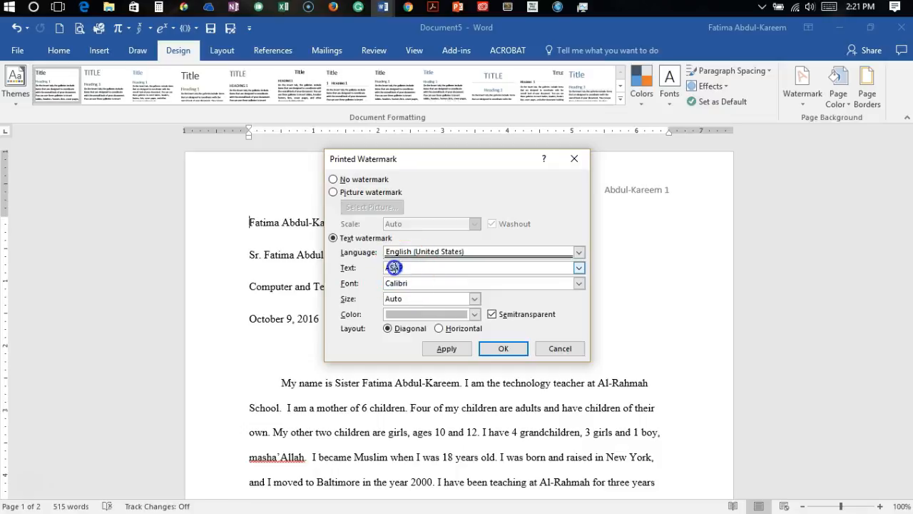
pyautogui.write('Bismillah')
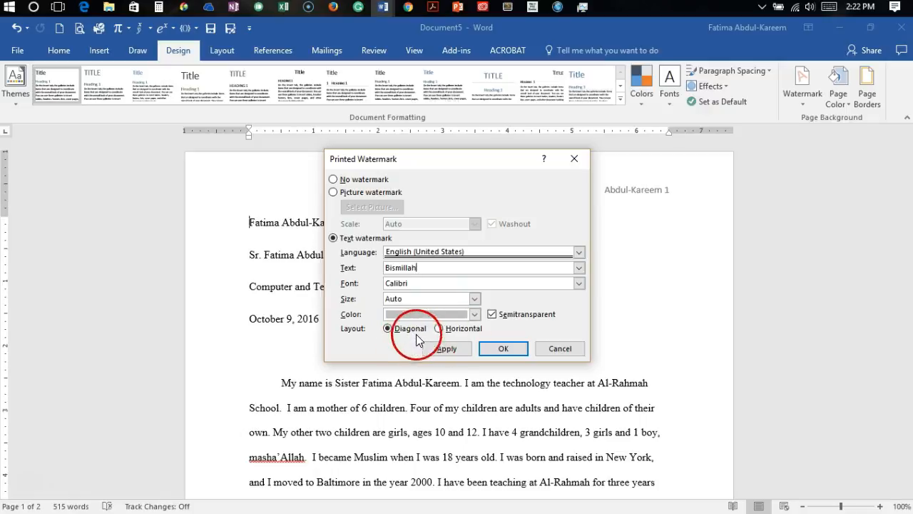
pyautogui.click(501, 349)
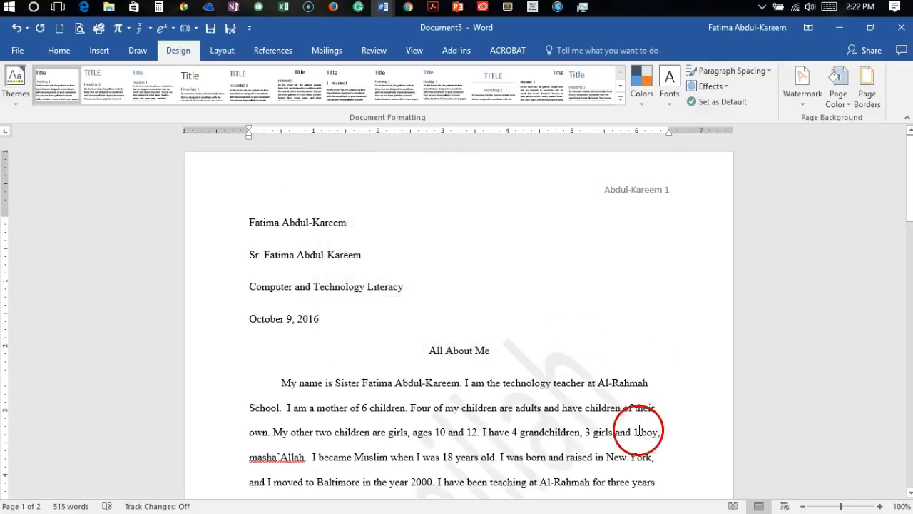
# Step: Look through both pages of the essay to check the watermark, header and footer
pyautogui.click(909, 492)
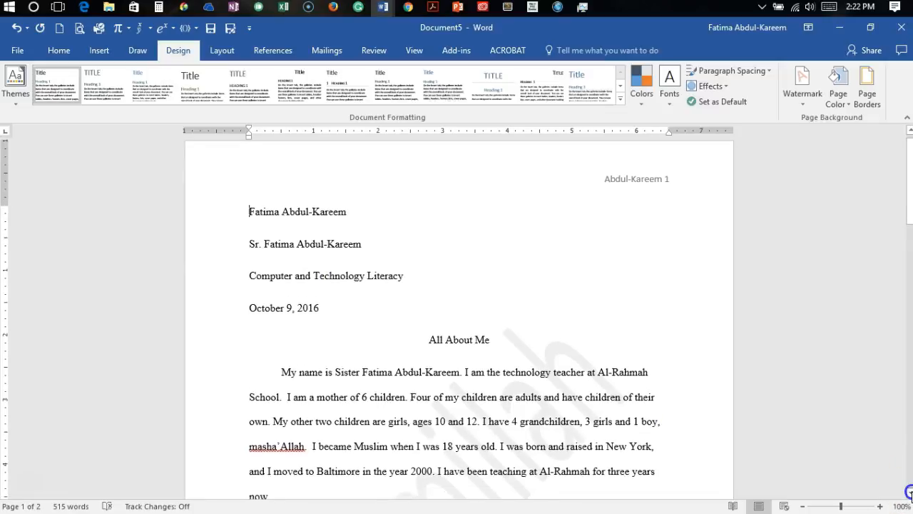
pyautogui.click(910, 492)
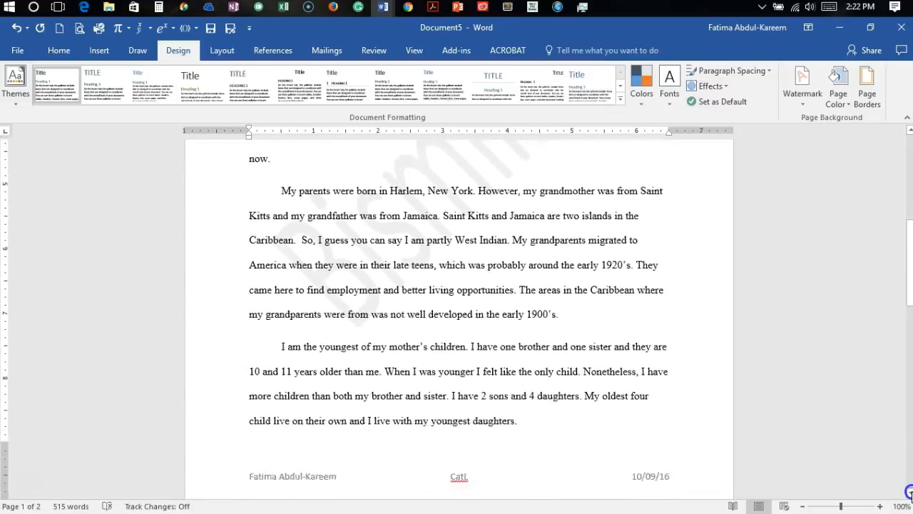
pyautogui.click(909, 492)
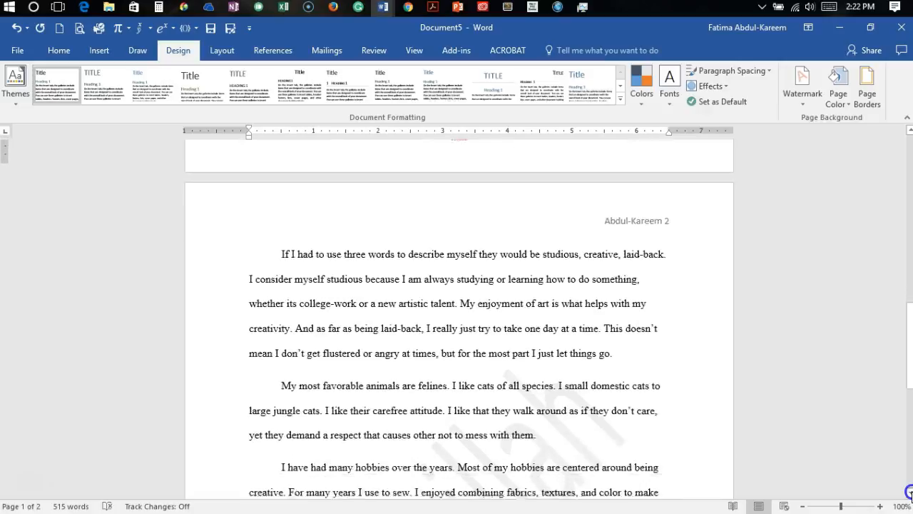
pyautogui.click(909, 492)
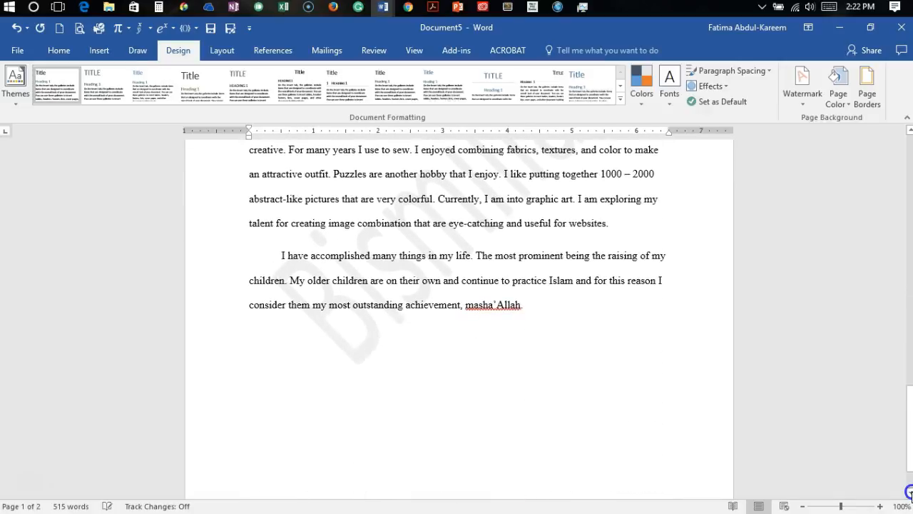
pyautogui.click(909, 129)
pyautogui.click(909, 129)
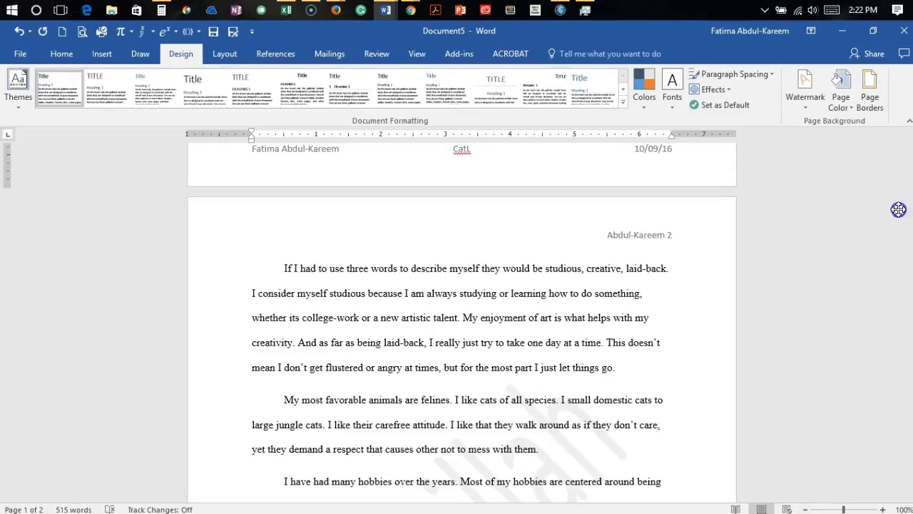
# Step: Start saving the essay as a new document, choosing This PC as the save location
pyautogui.click(18, 56)
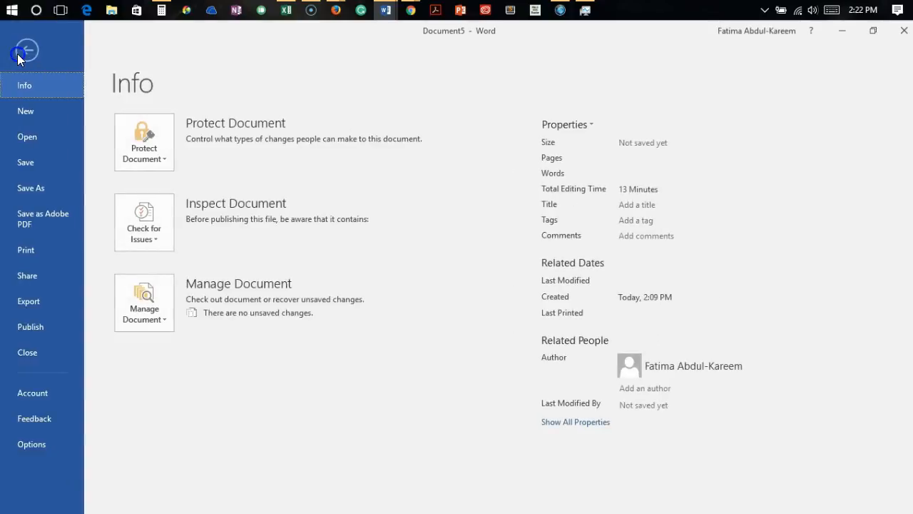
pyautogui.click(31, 164)
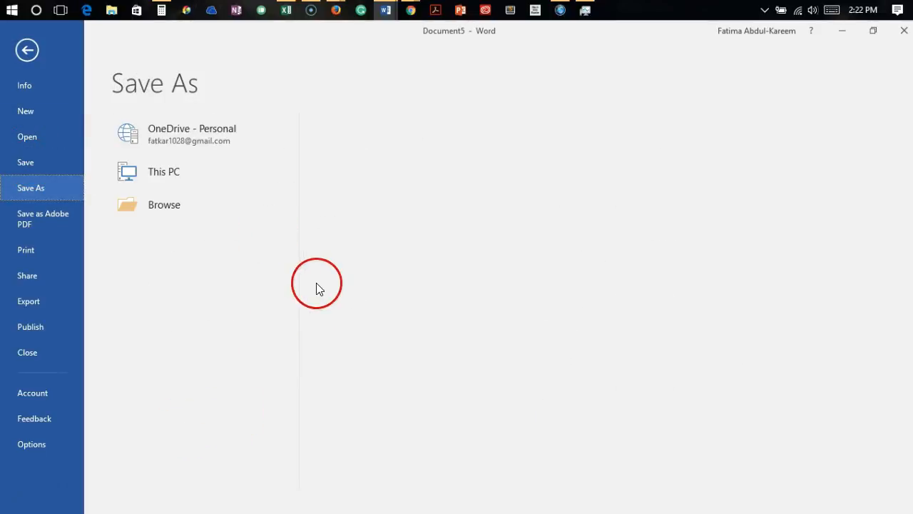
pyautogui.click(557, 153)
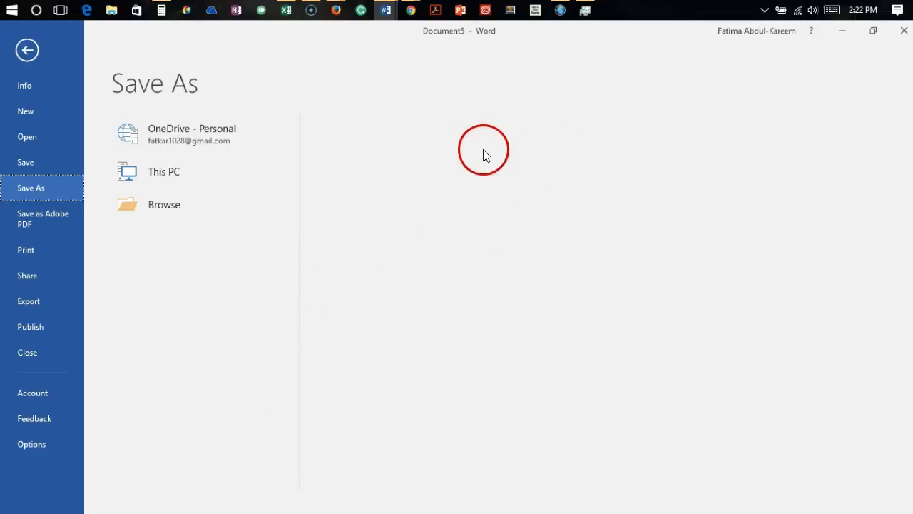
pyautogui.click(156, 172)
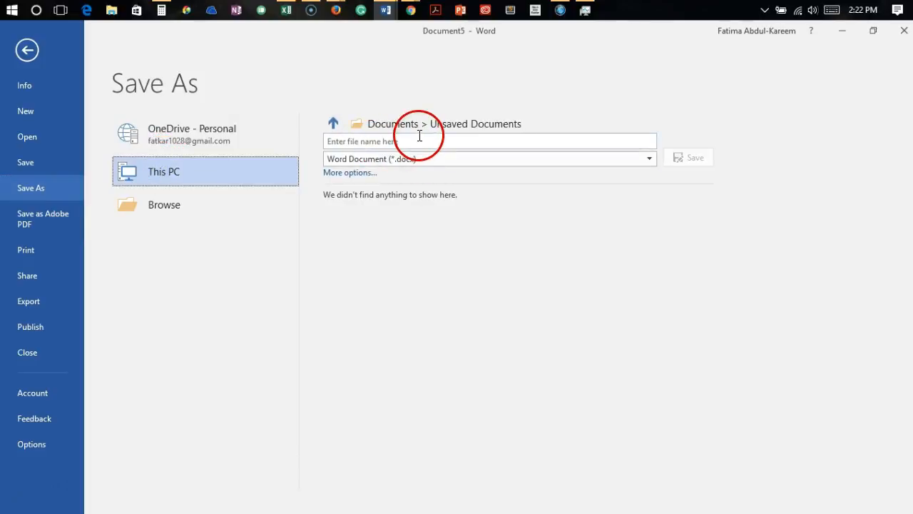